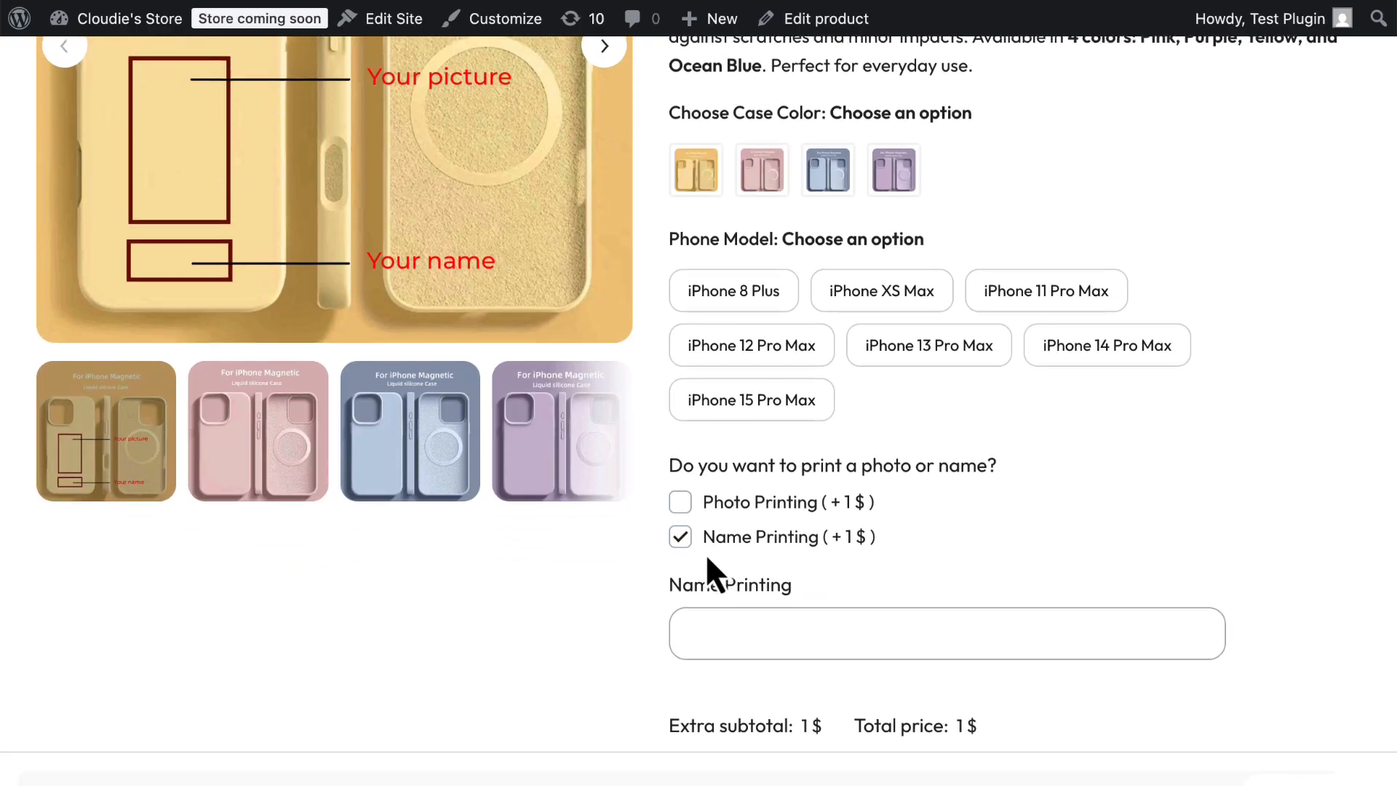
# Toggle the Photo Printing and Name Printing checkboxes on the product page to preview their extra fields and prices.
pyautogui.click(681, 508)
pyautogui.scroll(-2, 779, 309)
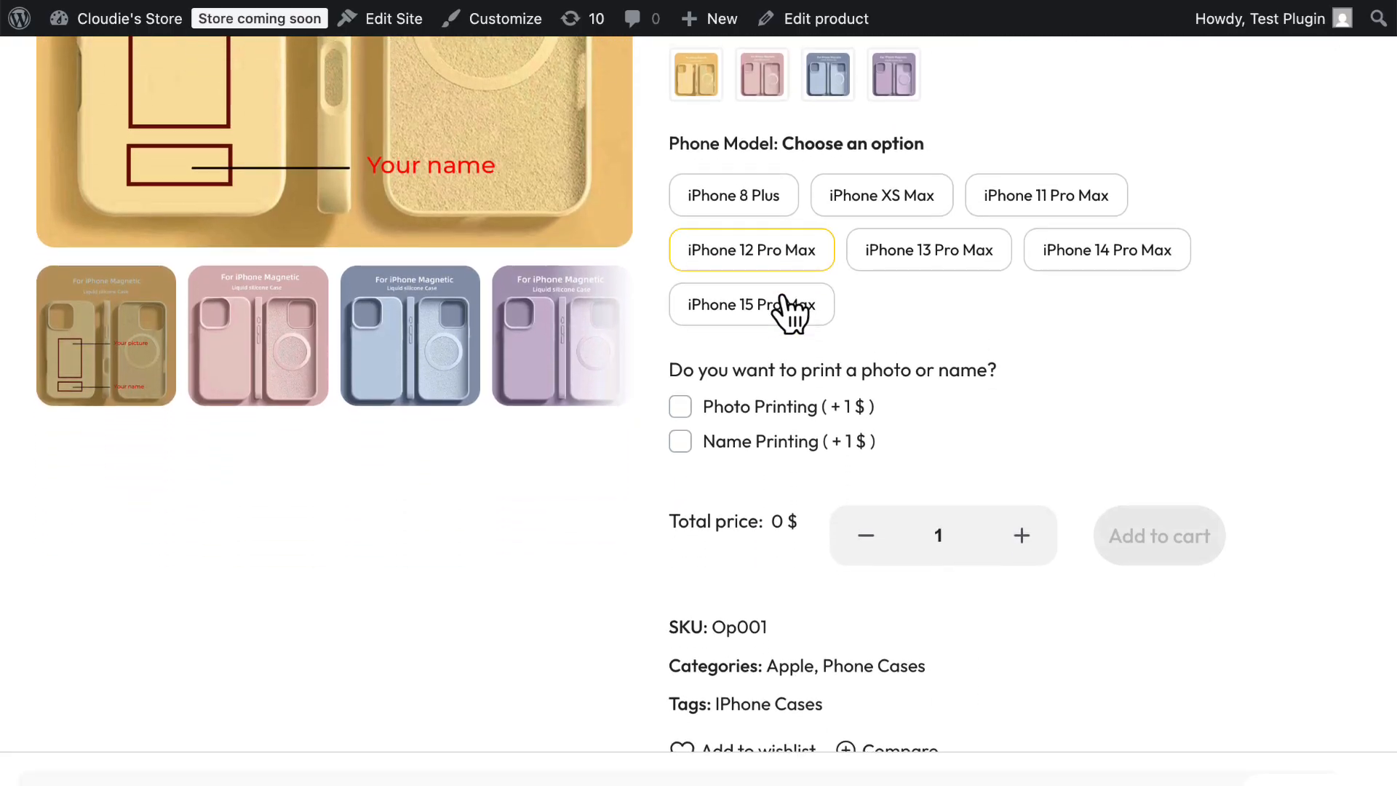
pyautogui.scroll(-1, 996, 329)
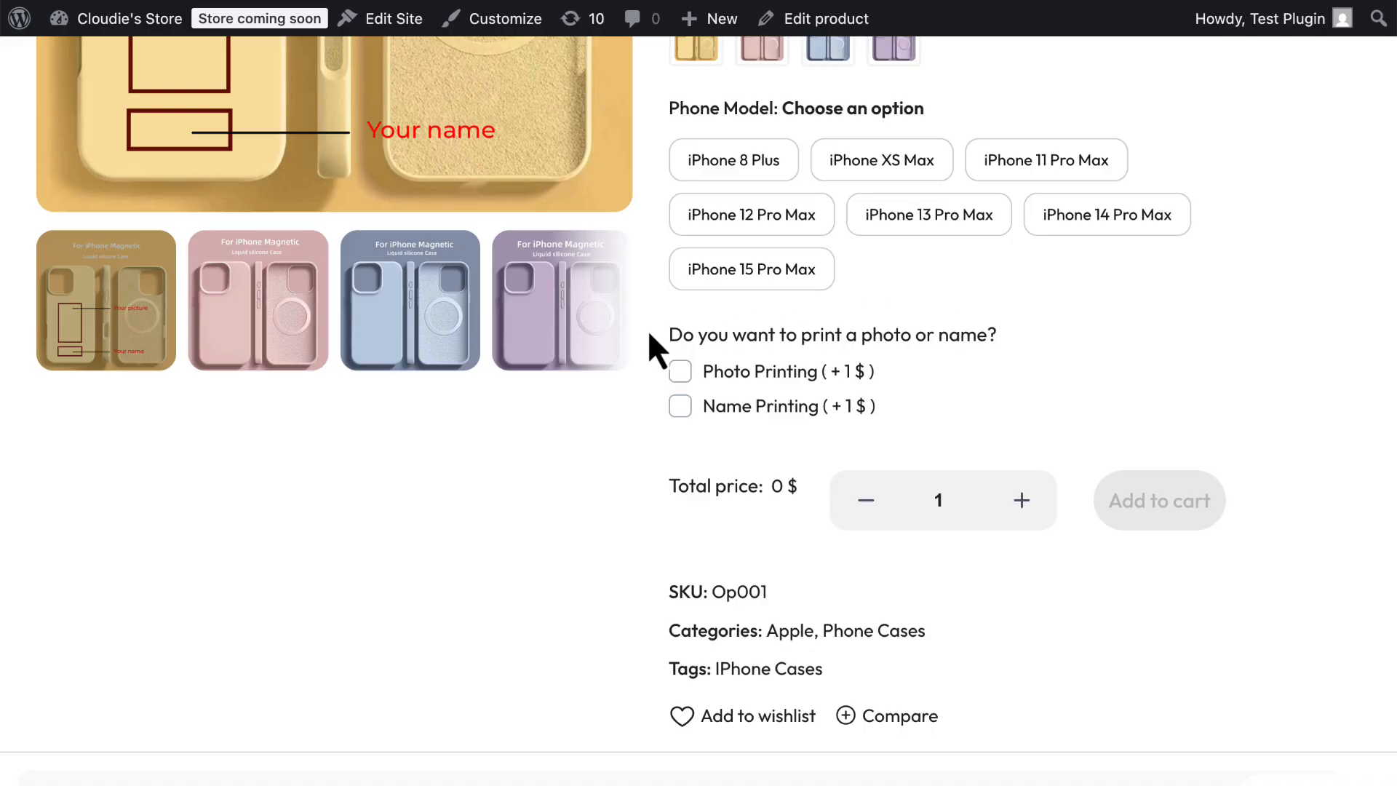
pyautogui.click(684, 371)
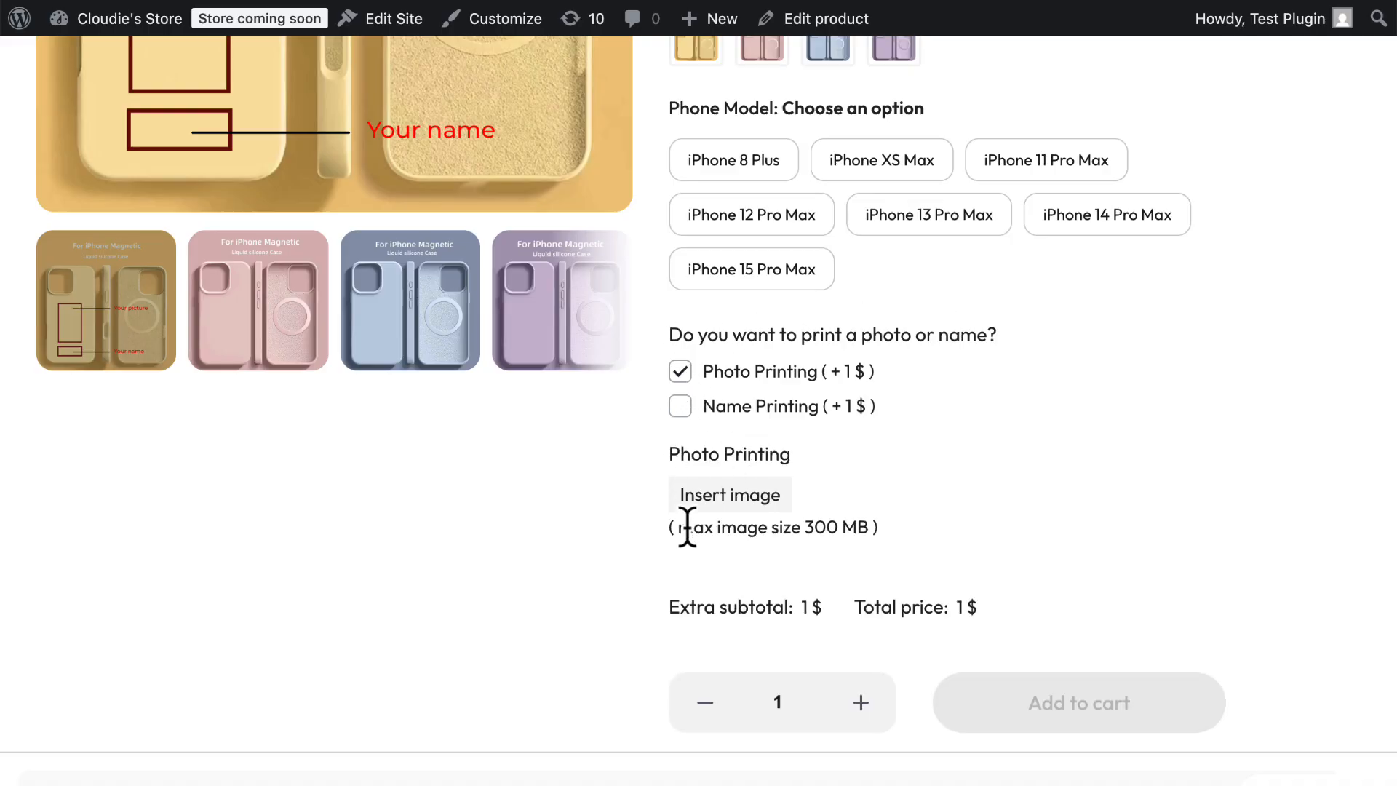
pyautogui.click(680, 406)
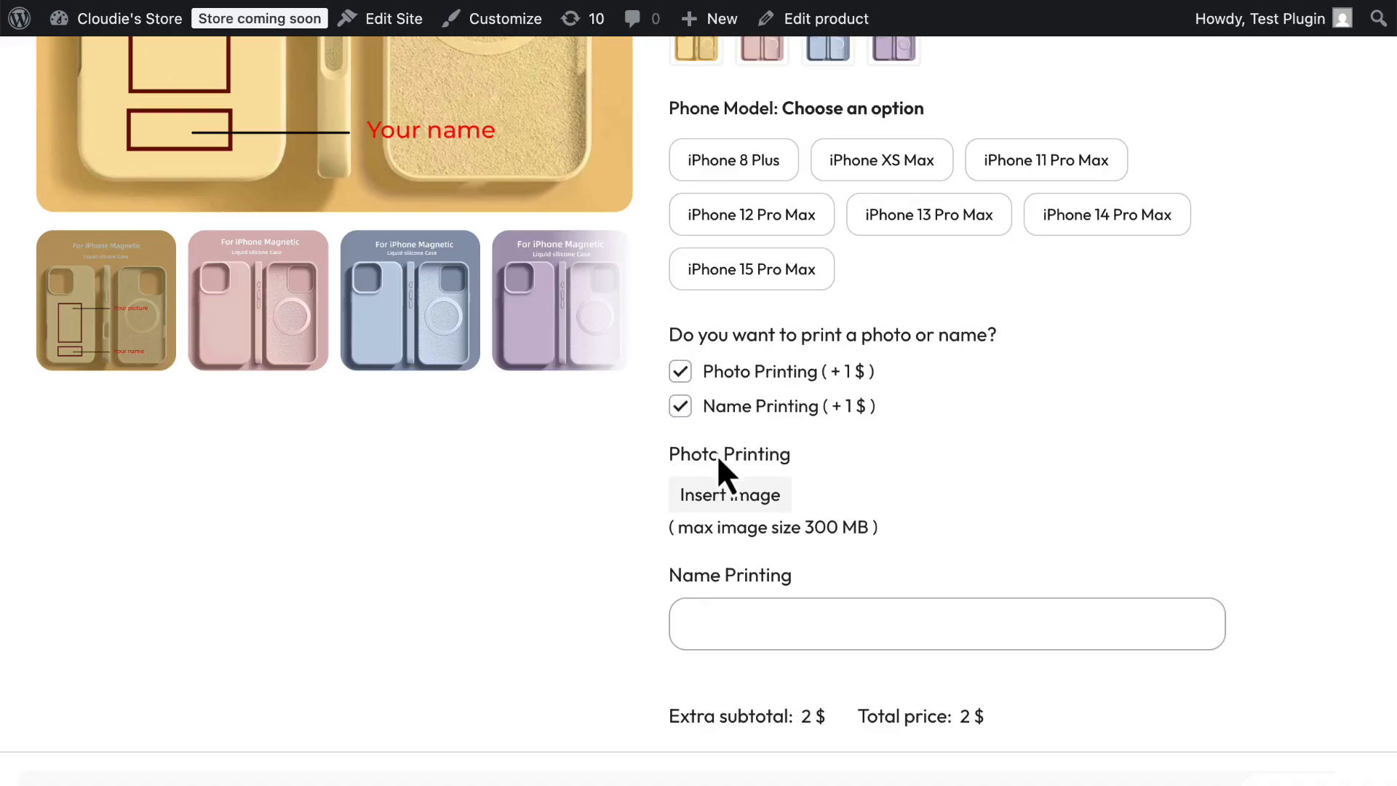
pyautogui.scroll(-4, 780, 481)
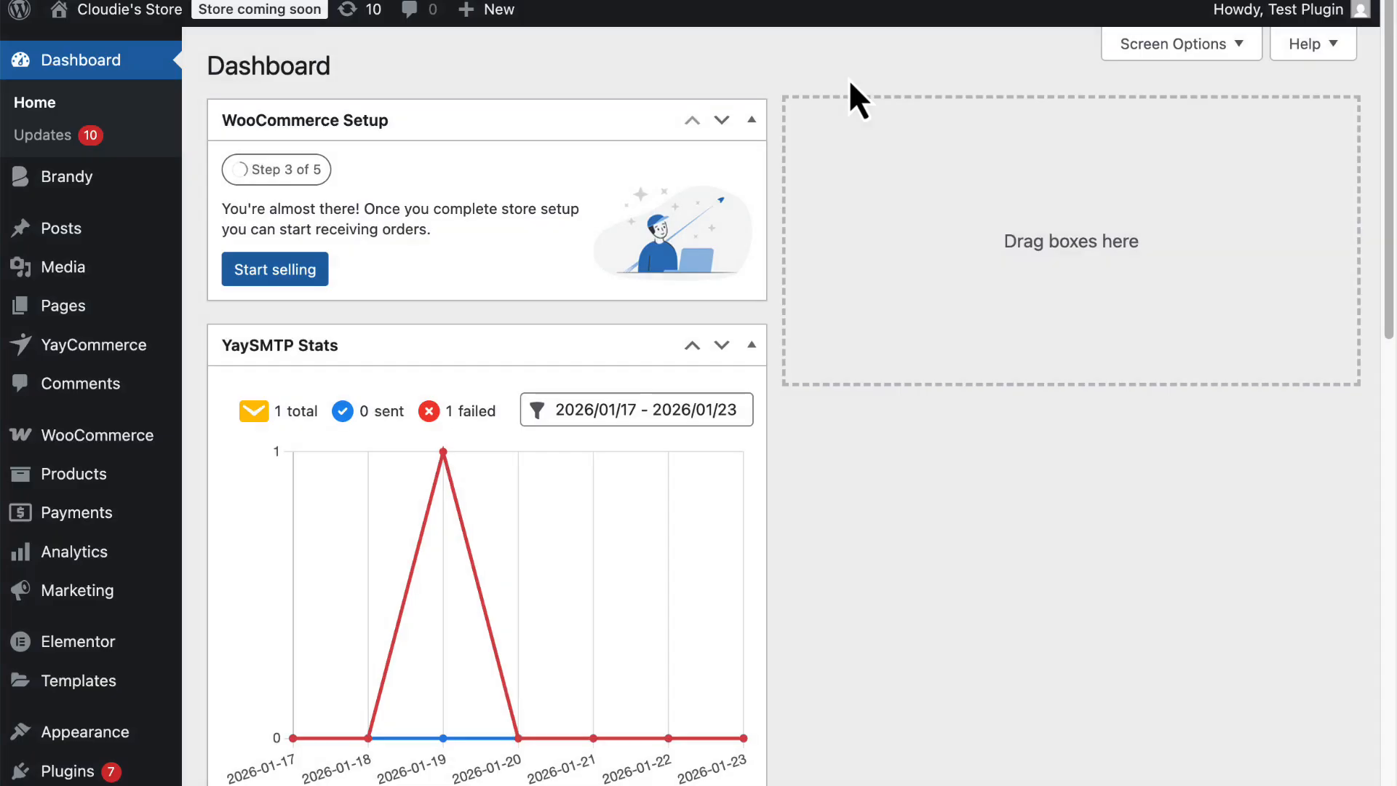
# Open YayExtra under YayCommerce and start a new option set.
pyautogui.moveTo(47, 353)
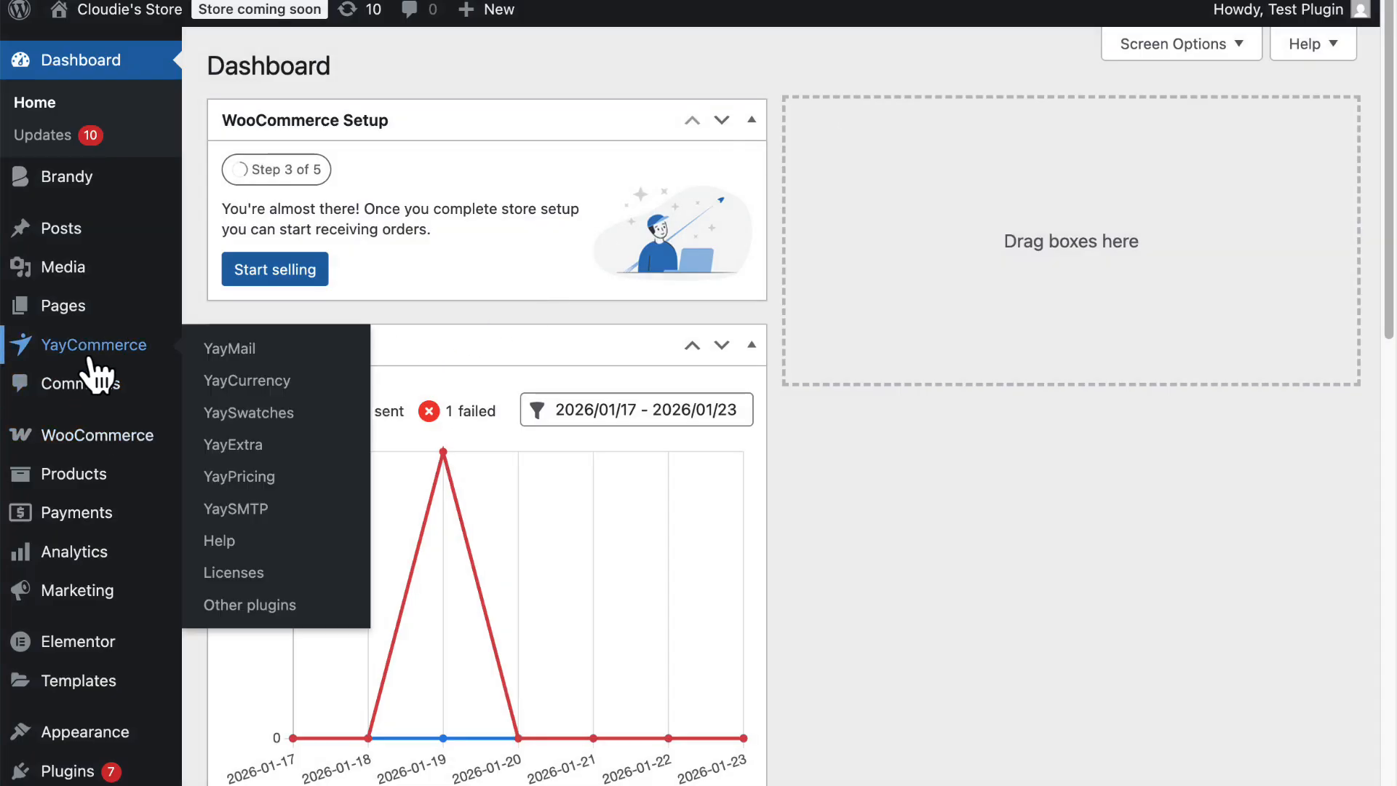
pyautogui.click(251, 452)
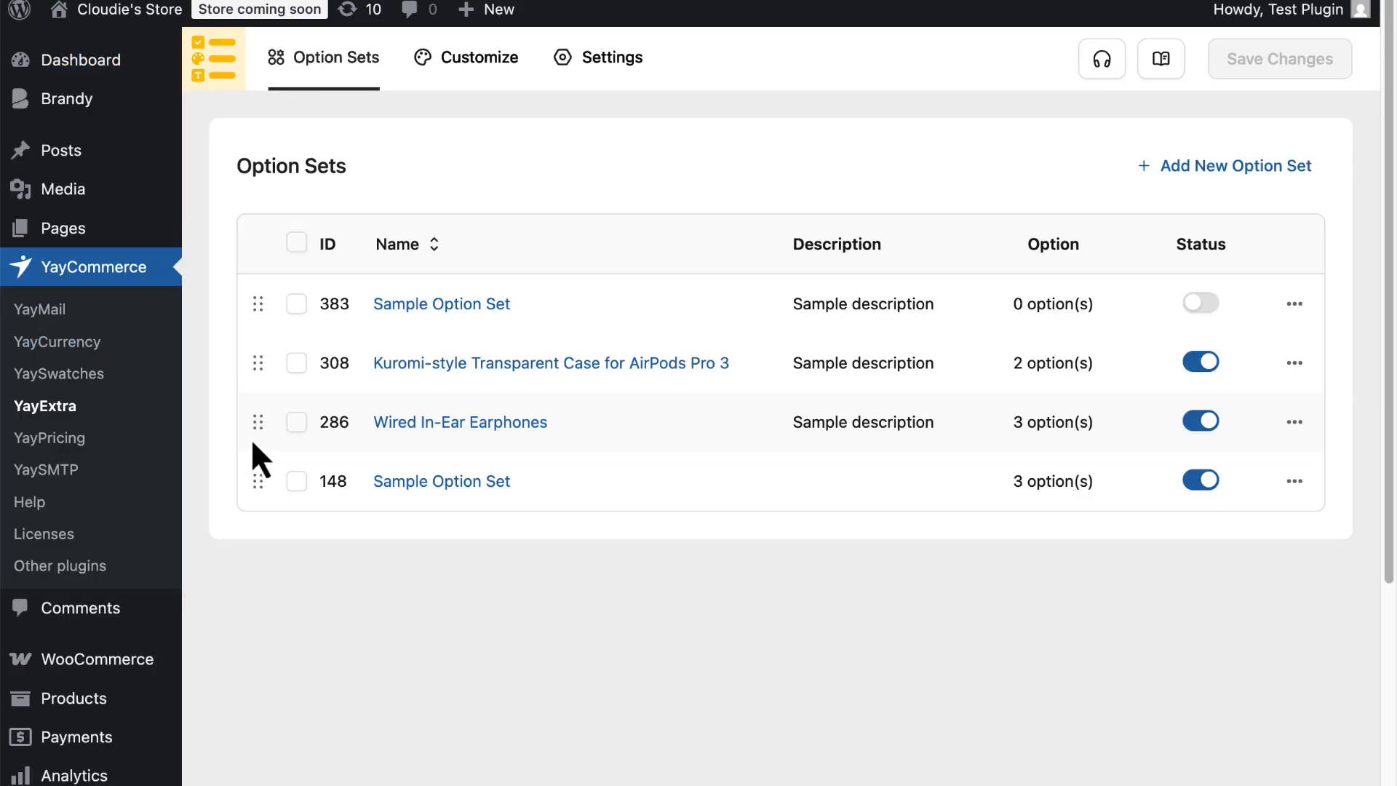
pyautogui.click(1182, 169)
# Replace the option set name with the pasted product name.
pyautogui.click(683, 198)
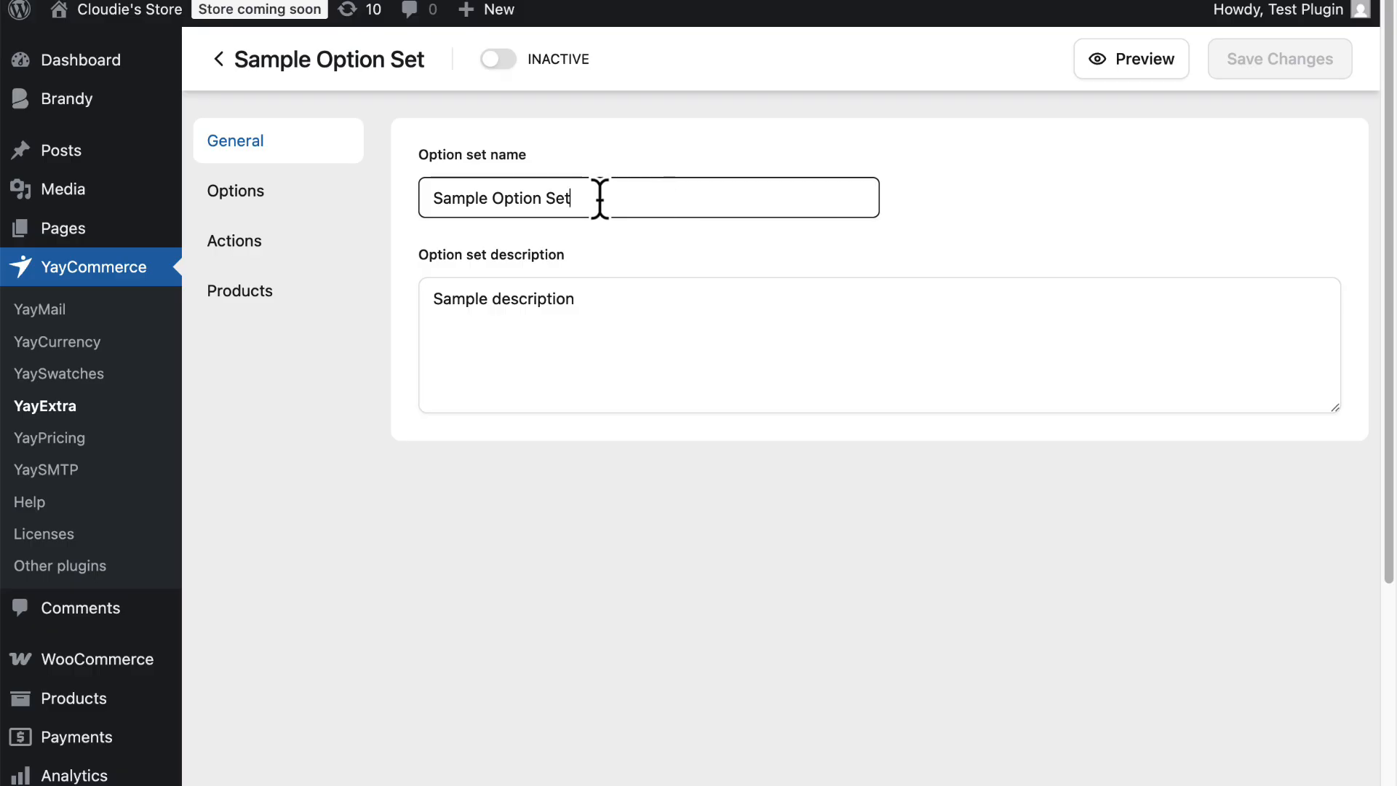
pyautogui.moveTo(601, 198); pyautogui.dragTo(424, 196)
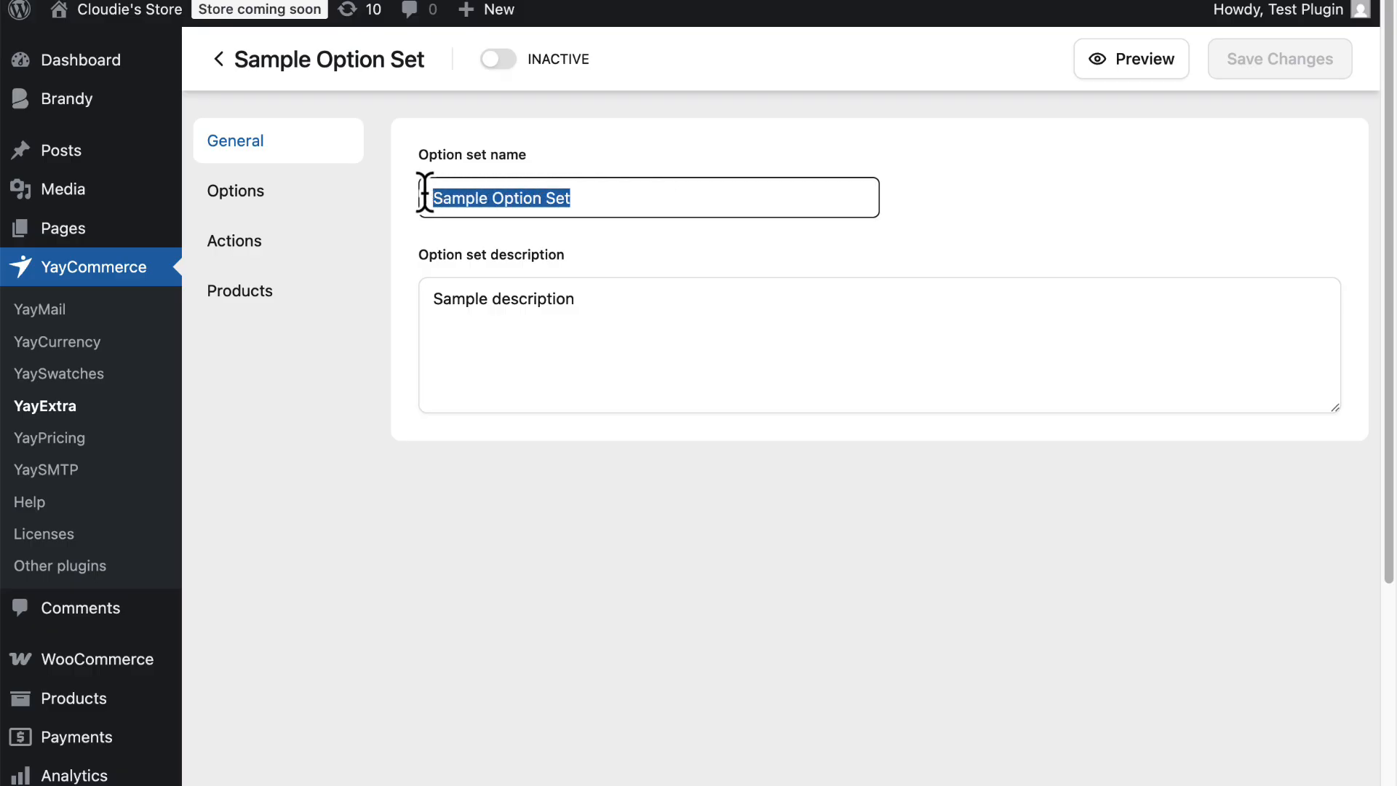
pyautogui.write('Personalized liquid silicone Case with Photo & Name printing for iPhone')
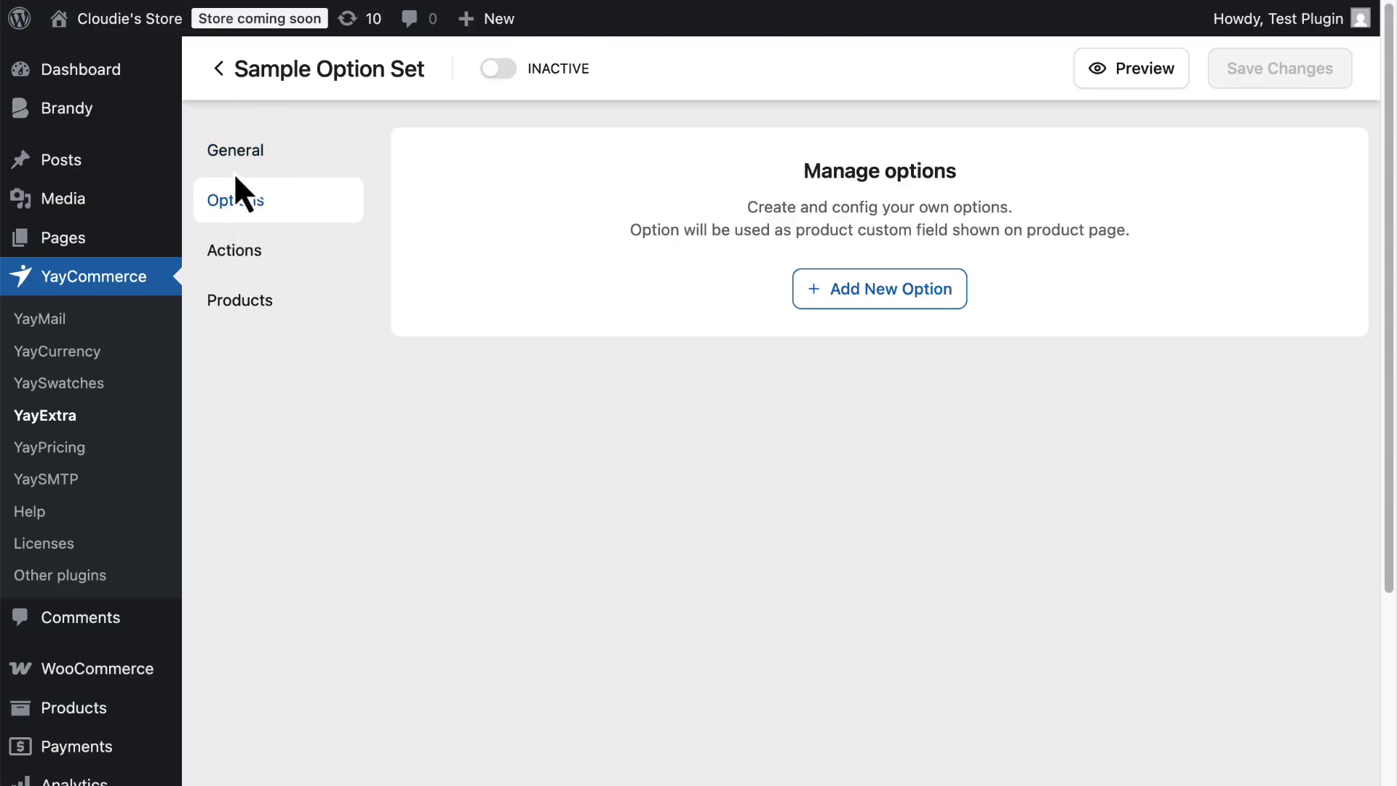
# Add a new option and label it "Do you want to print a photo or name?".
pyautogui.click(878, 290)
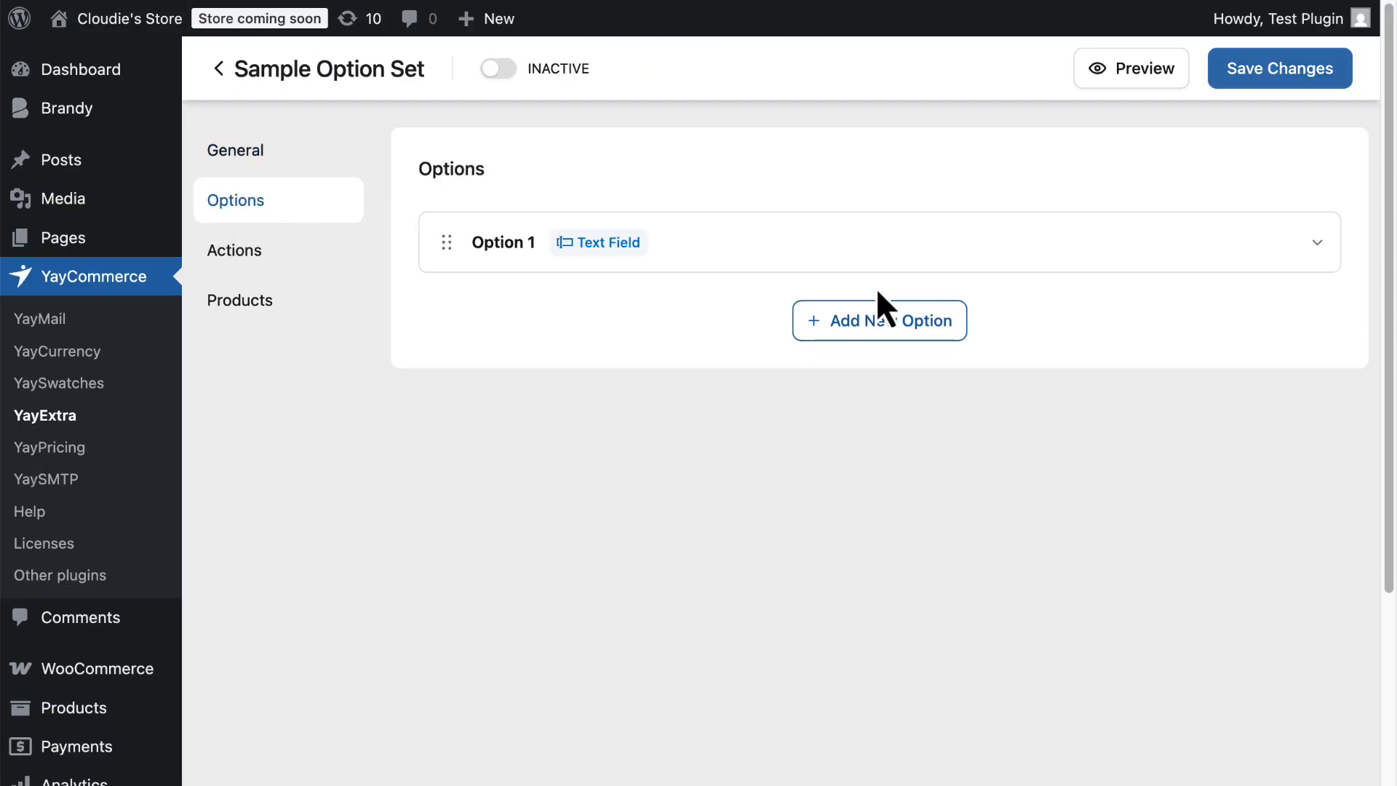
pyautogui.click(764, 247)
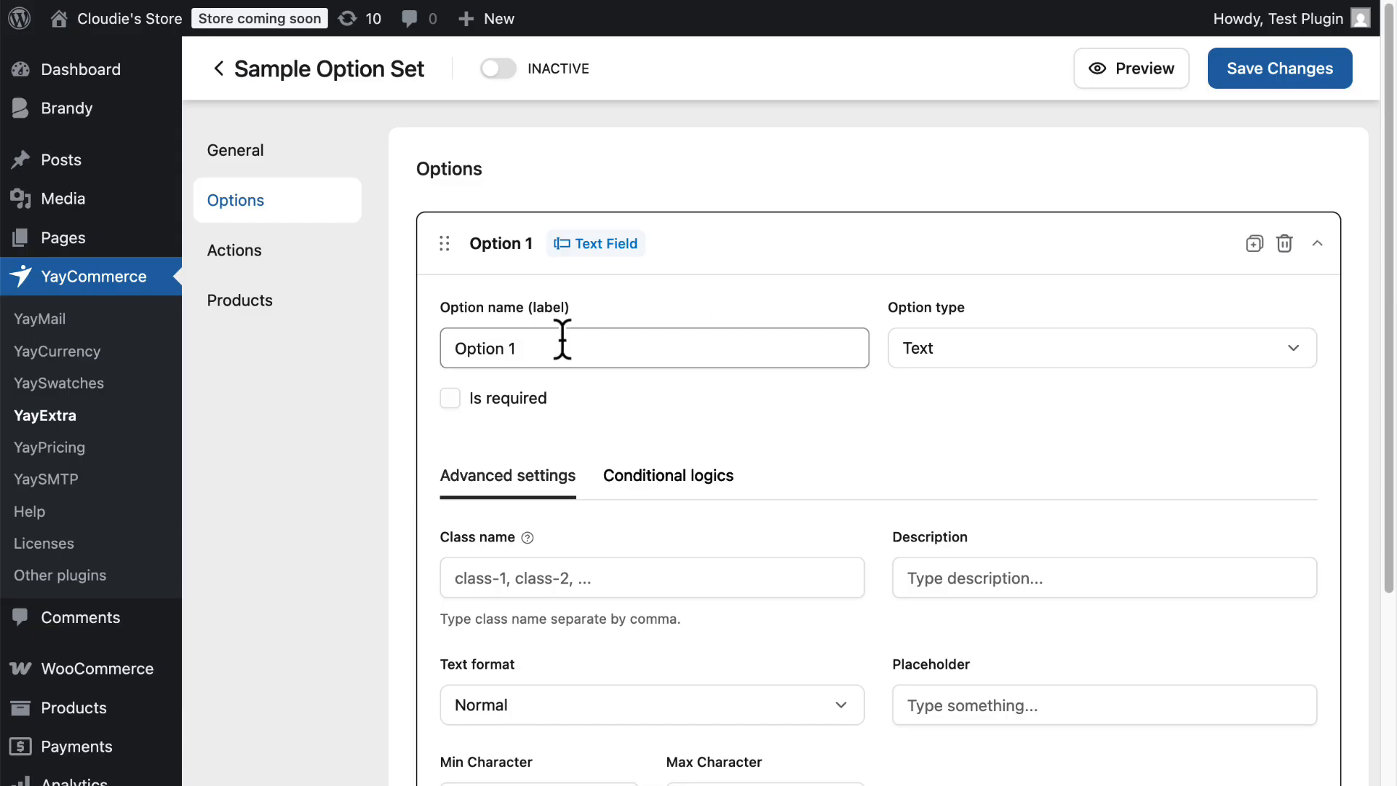
pyautogui.moveTo(519, 348); pyautogui.dragTo(427, 352)
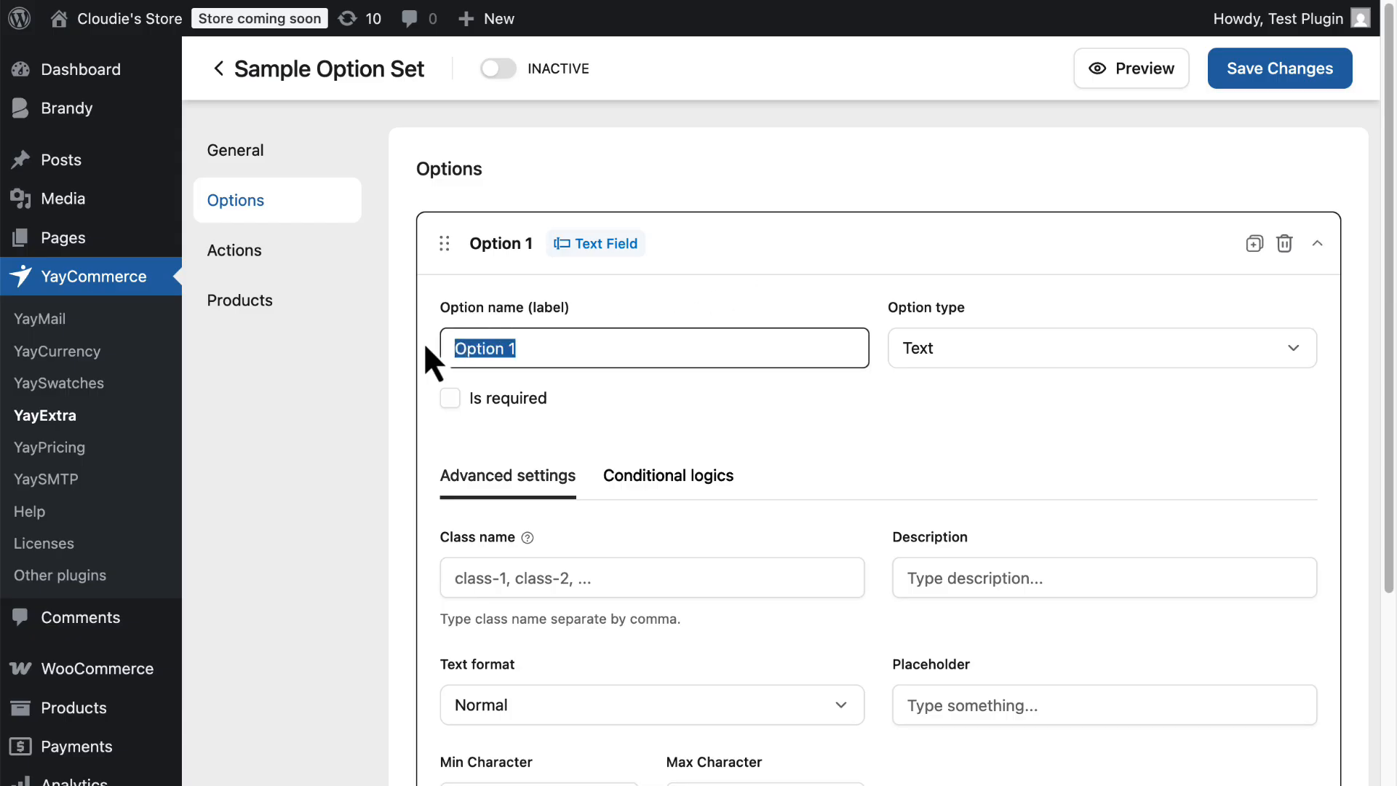
pyautogui.write('Do you want to print a photo or name?')
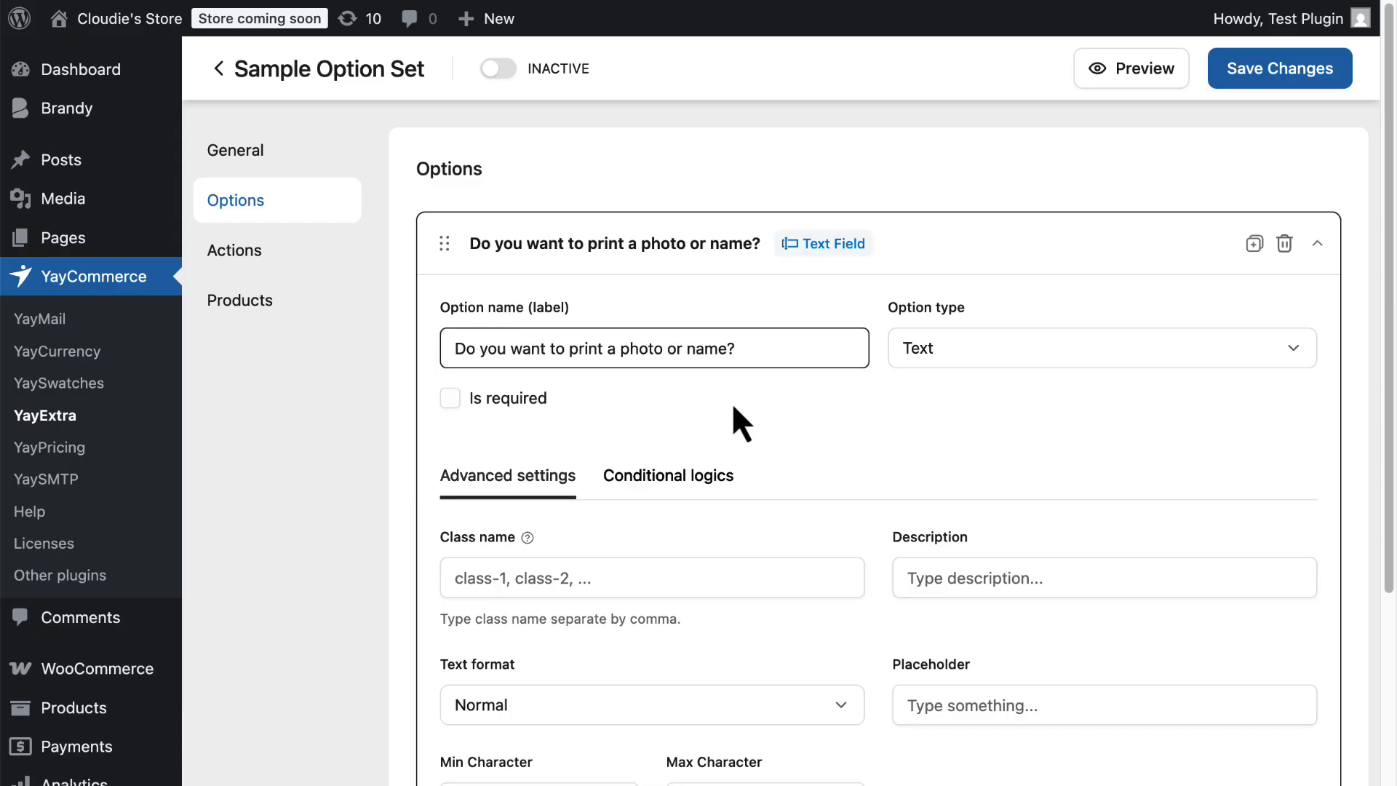
# Set the option type to Checkbox.
pyautogui.click(997, 342)
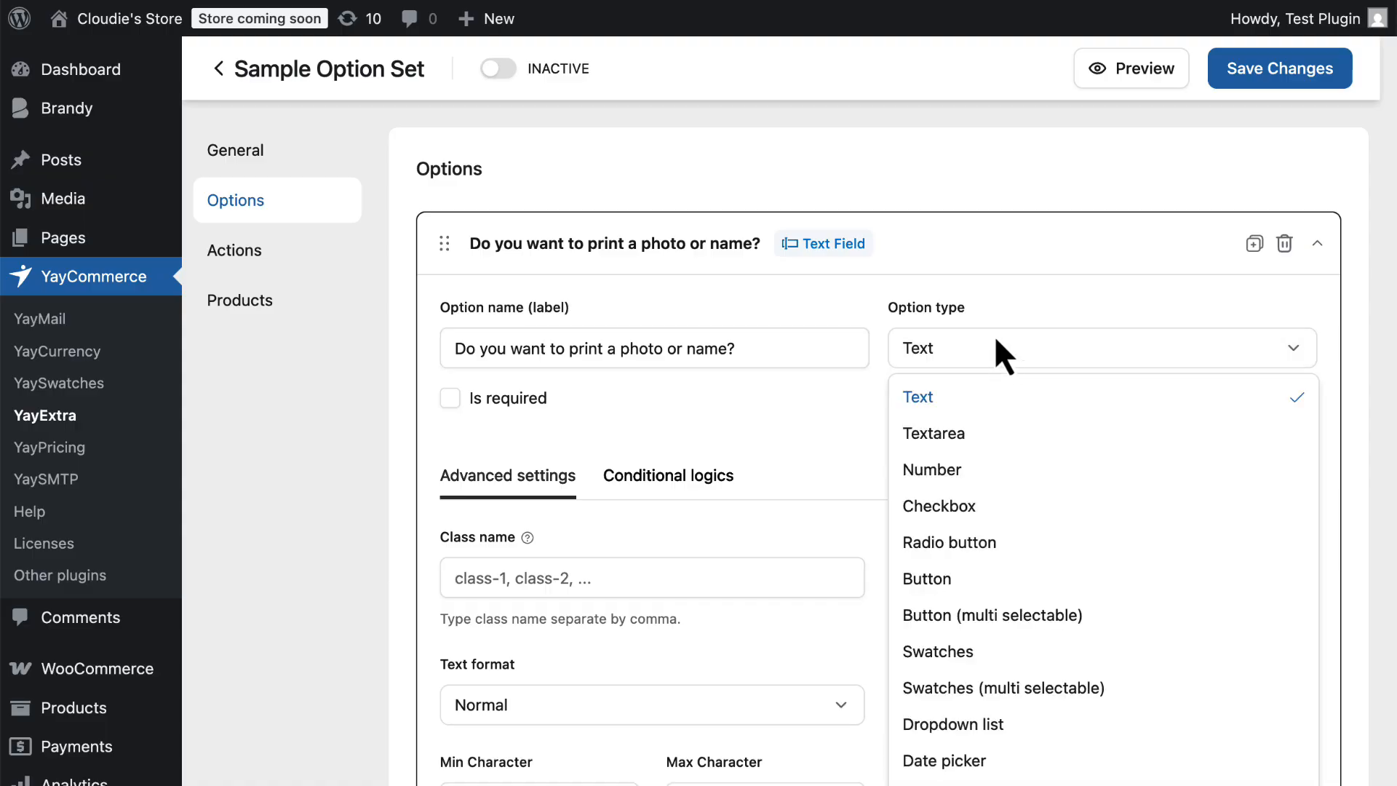
pyautogui.click(999, 504)
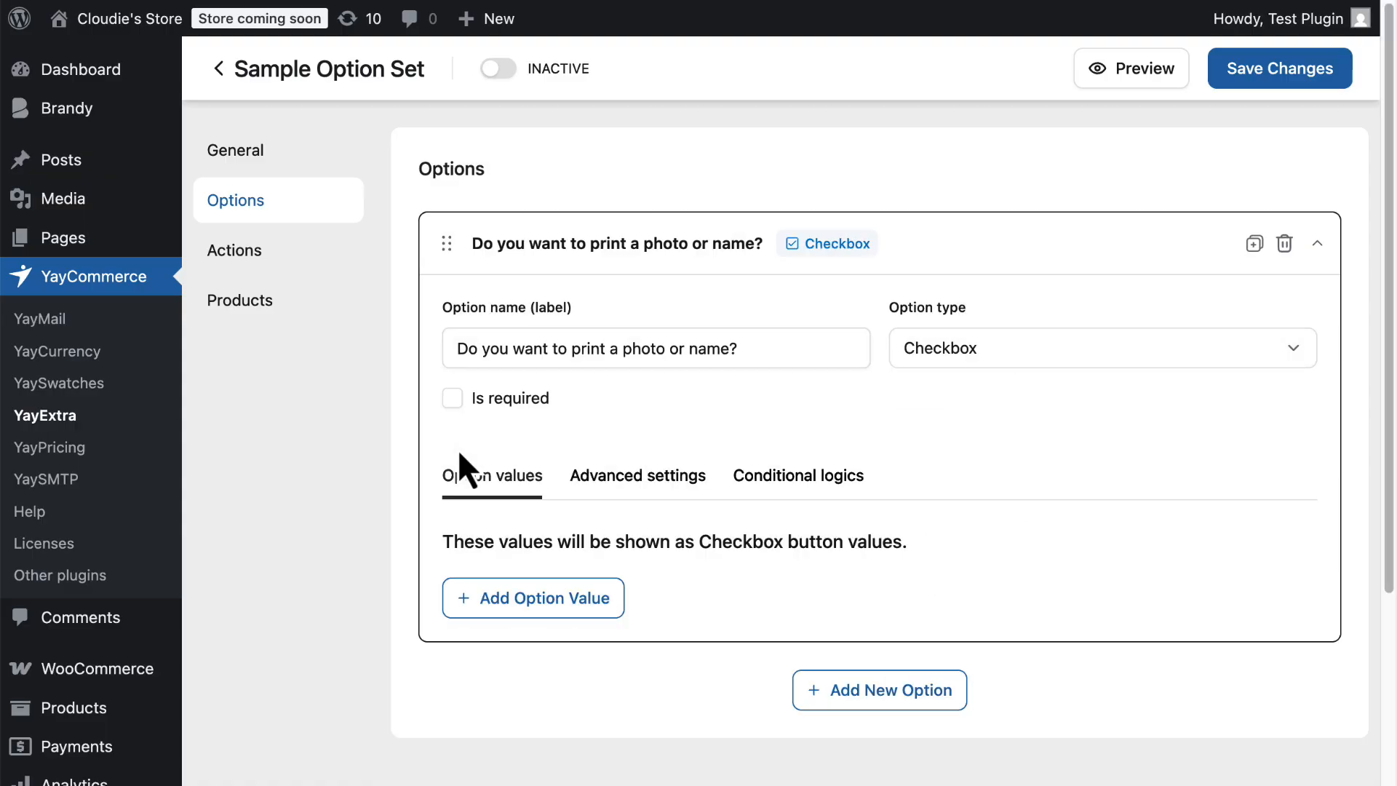
# Add an option value named Photo Printing.
pyautogui.scroll(-2, 459, 453)
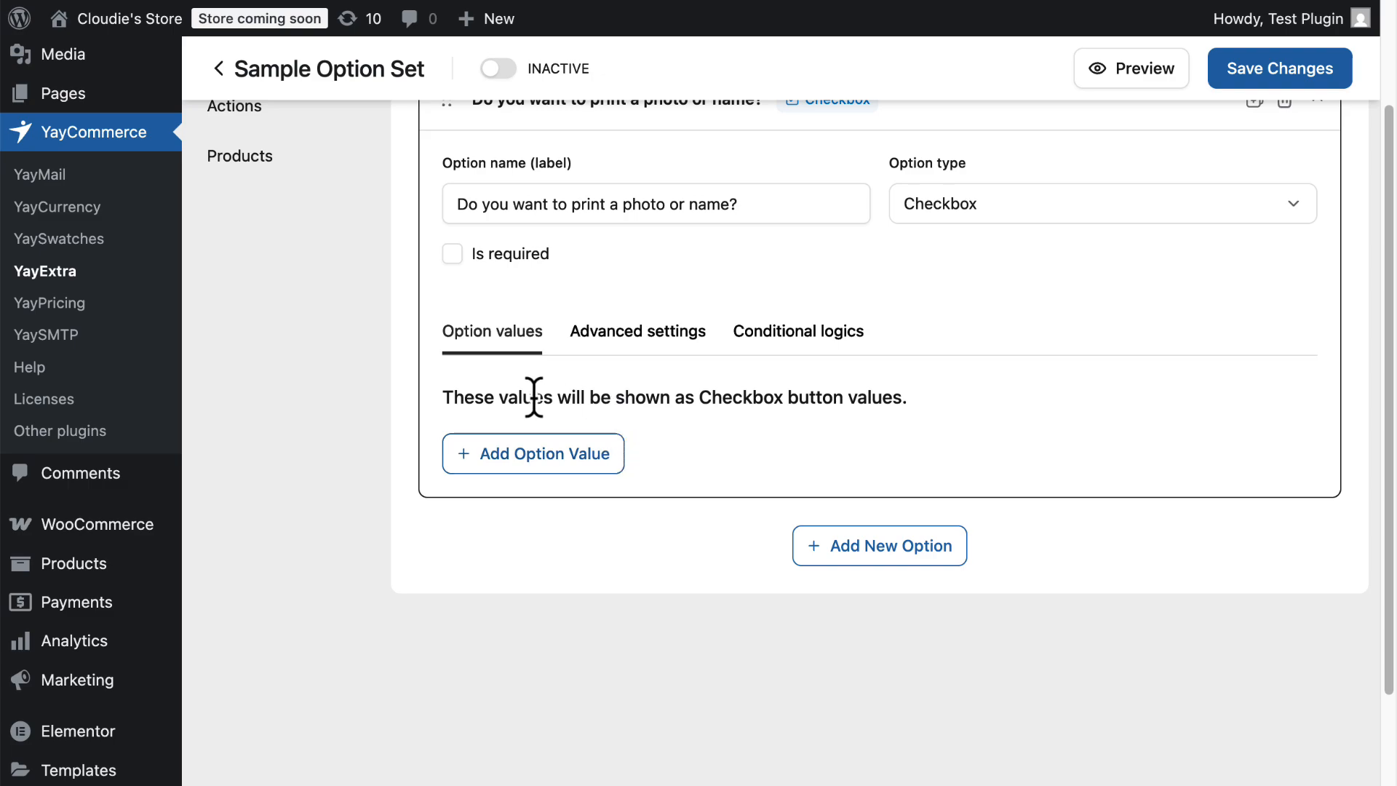
pyautogui.click(530, 459)
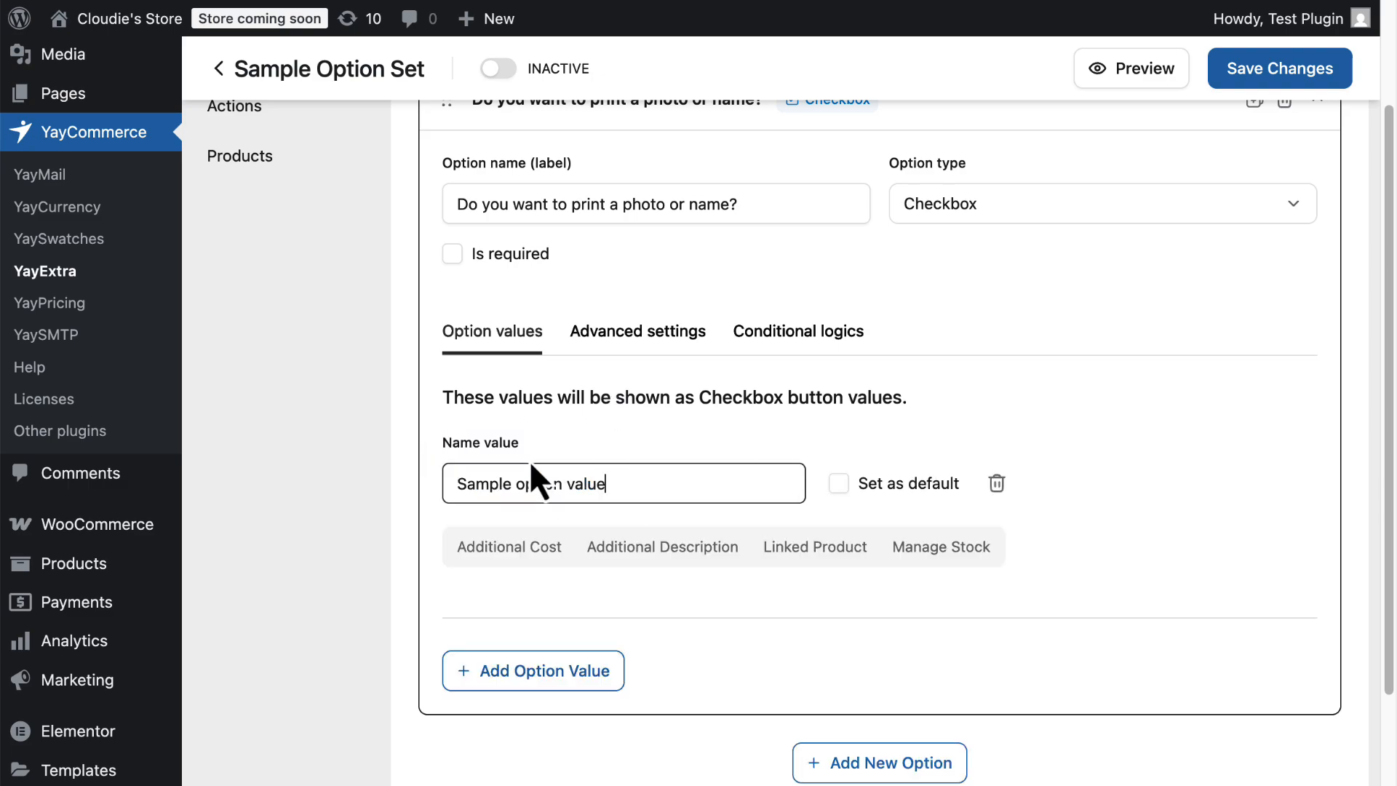
pyautogui.scroll(-1, 575, 399)
pyautogui.moveTo(633, 382); pyautogui.dragTo(466, 377)
pyautogui.click(624, 444)
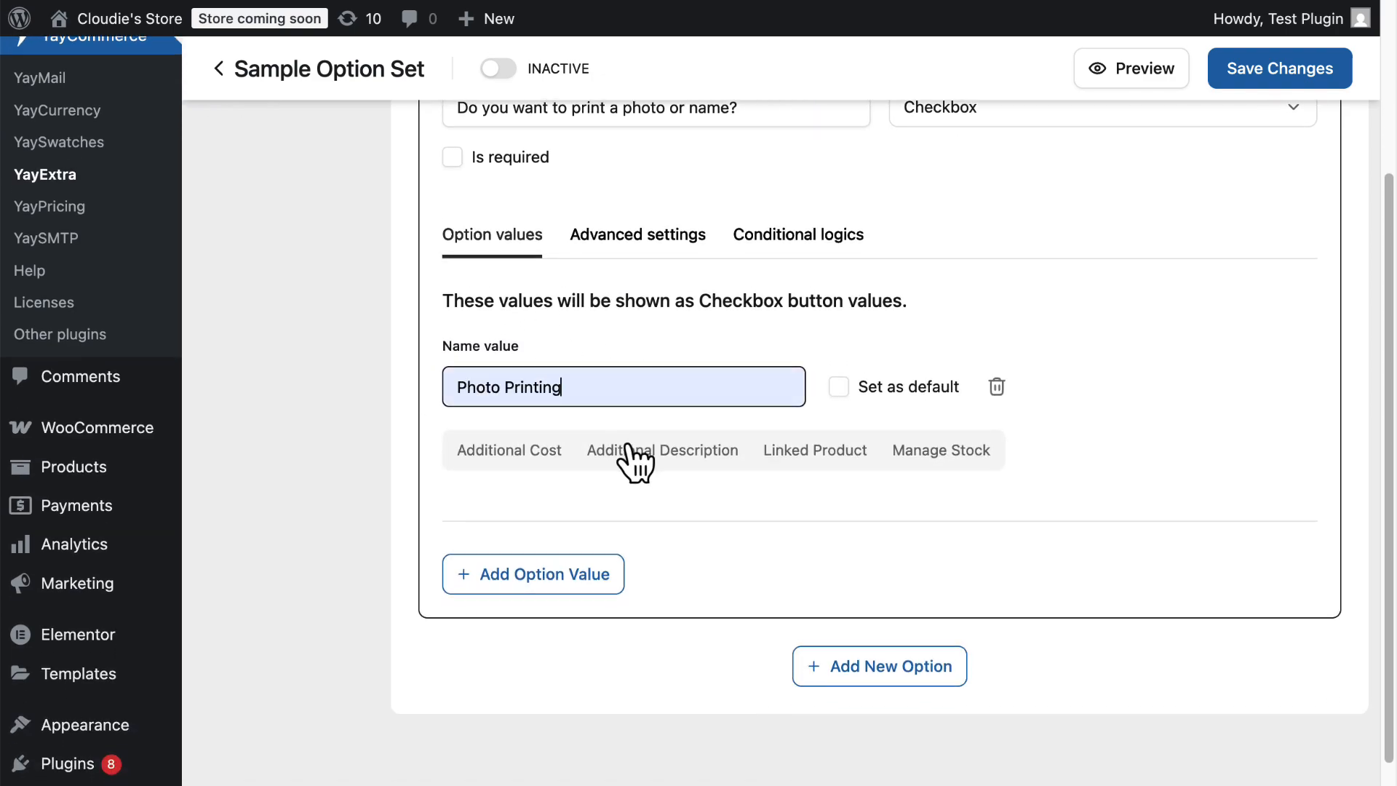
# Add a second option value named Name Printing.
pyautogui.scroll(-1, 627, 422)
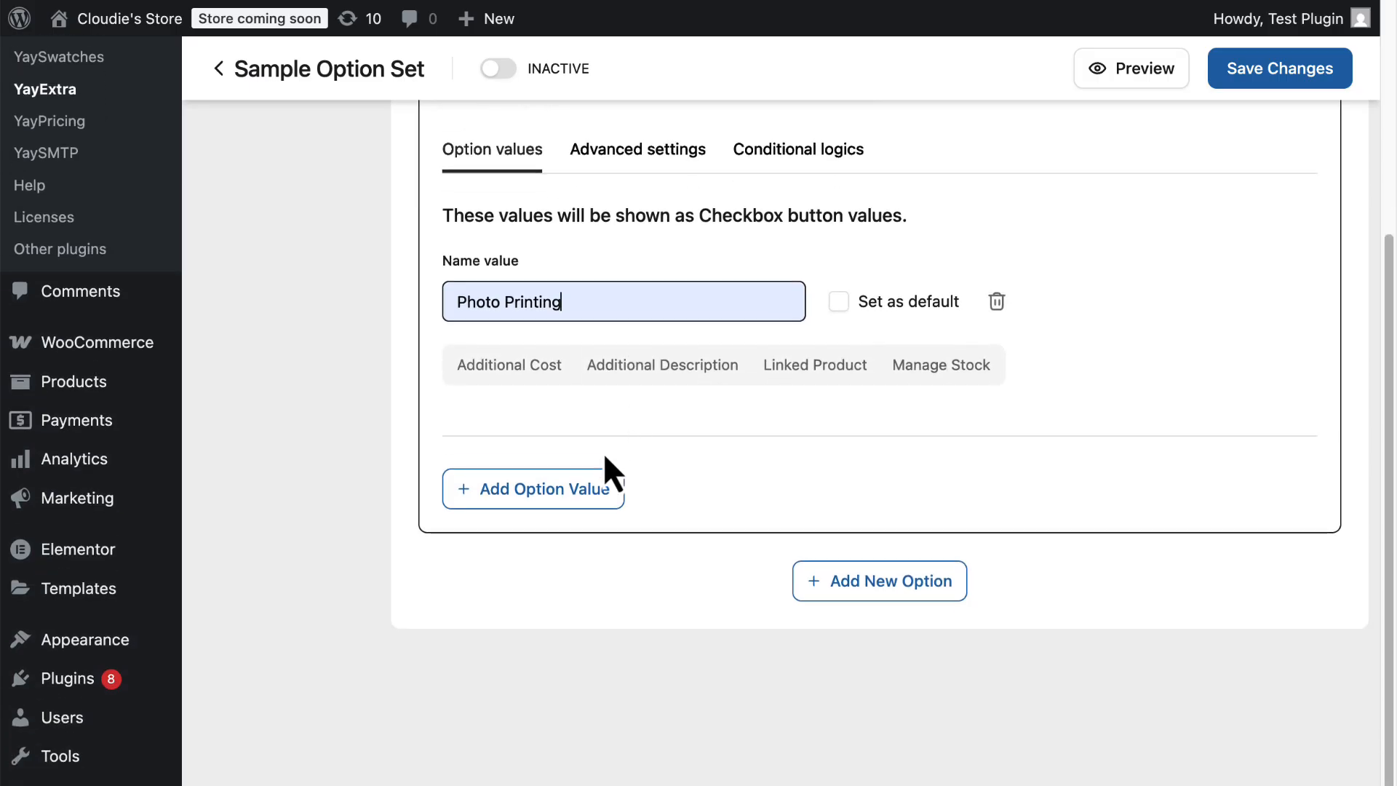
pyautogui.click(583, 483)
pyautogui.scroll(-1, 583, 483)
pyautogui.moveTo(627, 453); pyautogui.dragTo(437, 451)
pyautogui.write('Name Printing')
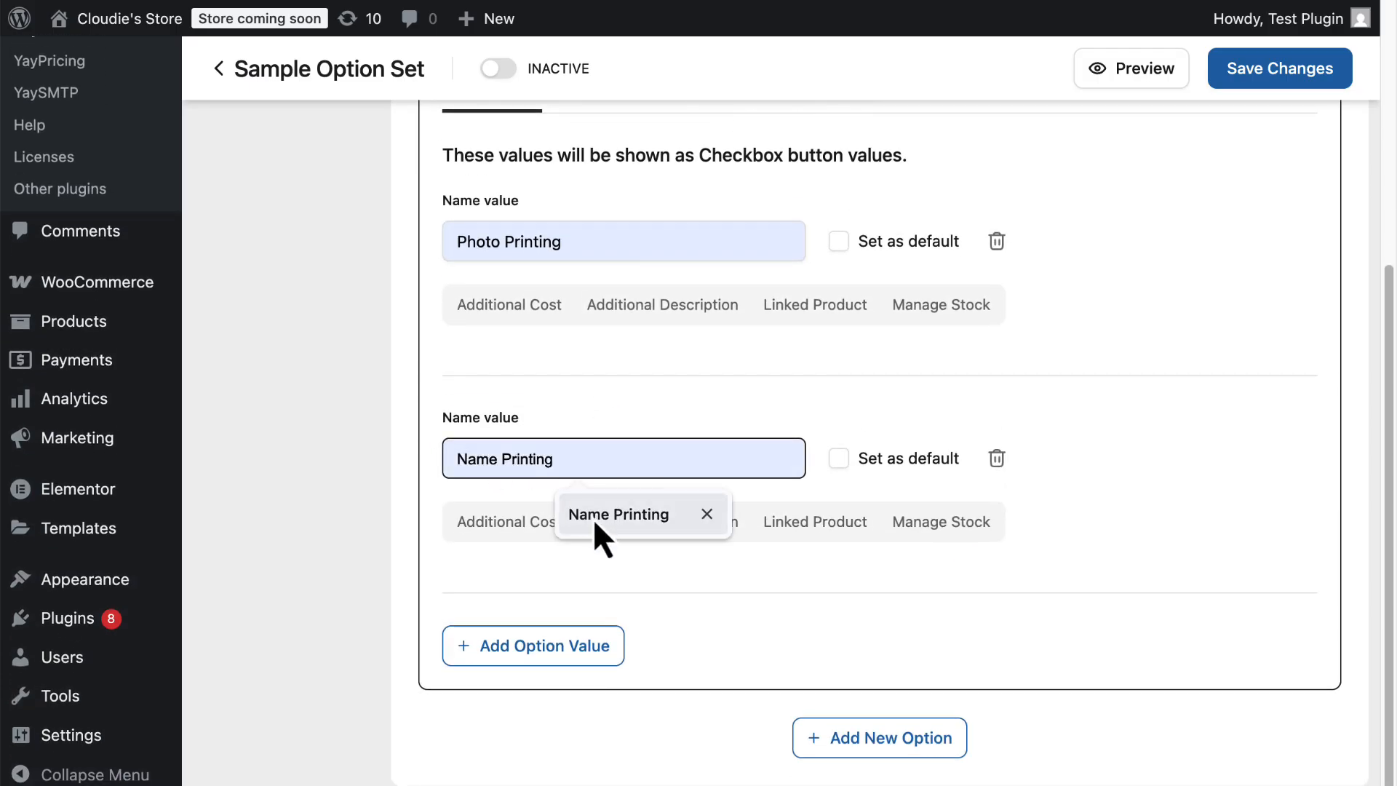
pyautogui.click(593, 517)
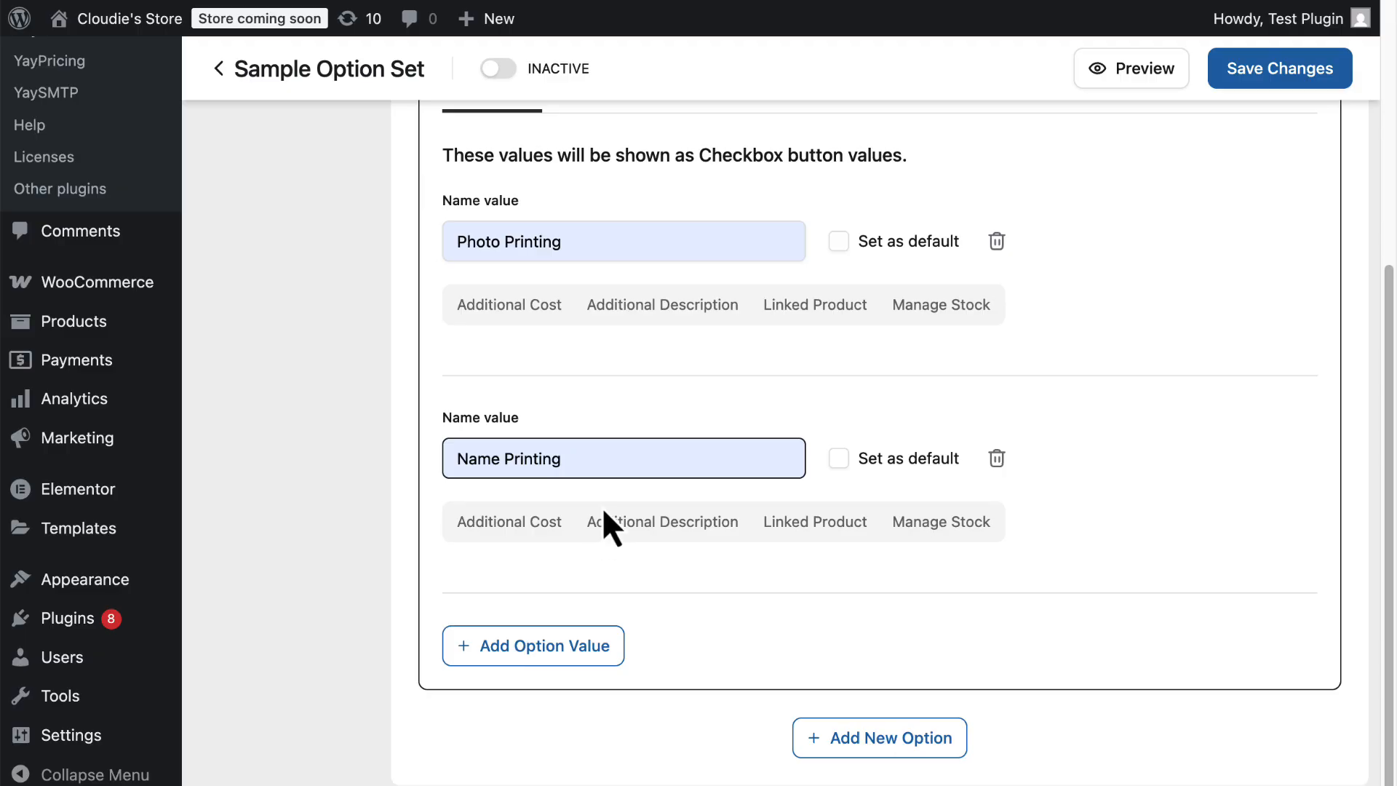
# Enable an additional cost of 1 as a fixed amount for the Photo Printing value.
pyautogui.scroll(2, 652, 412)
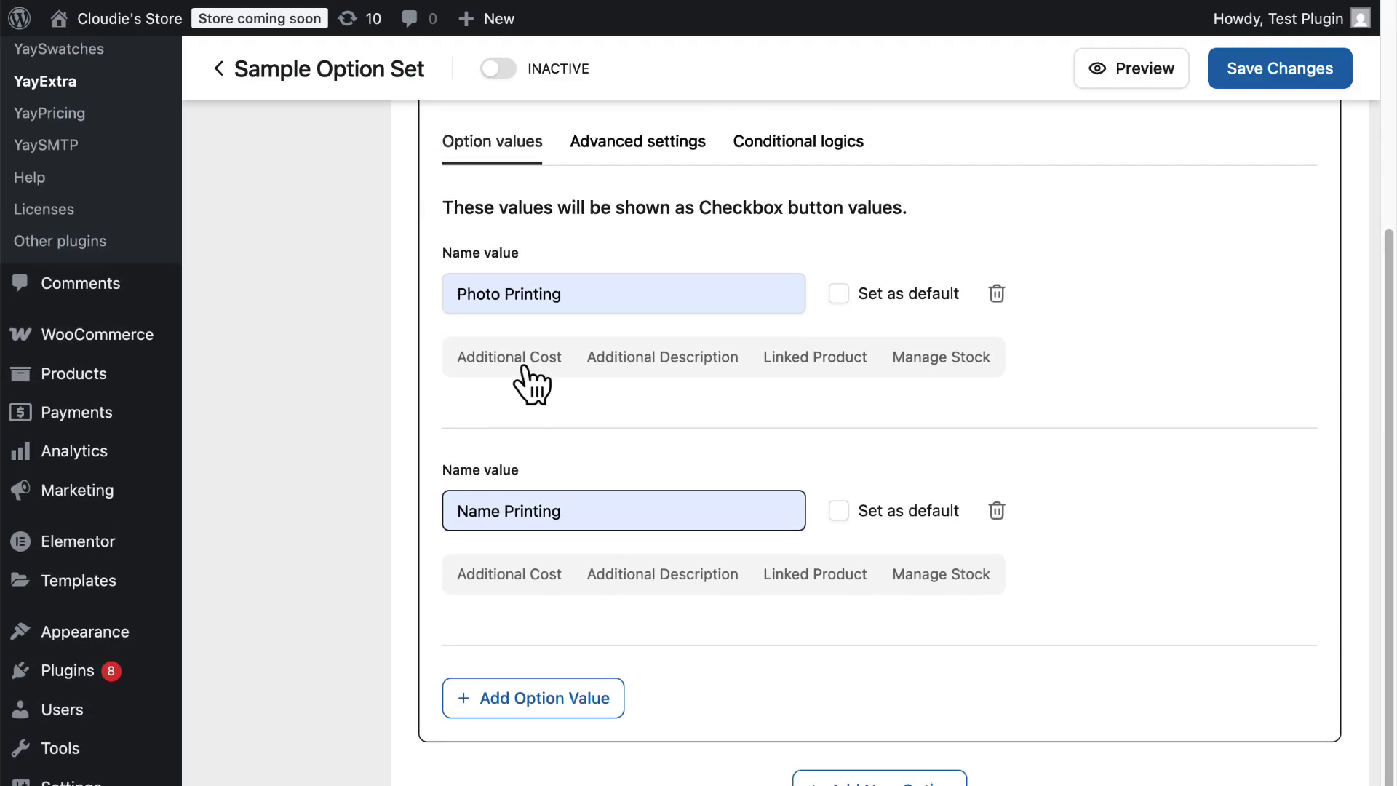
pyautogui.click(525, 367)
pyautogui.scroll(-1, 510, 374)
pyautogui.click(460, 366)
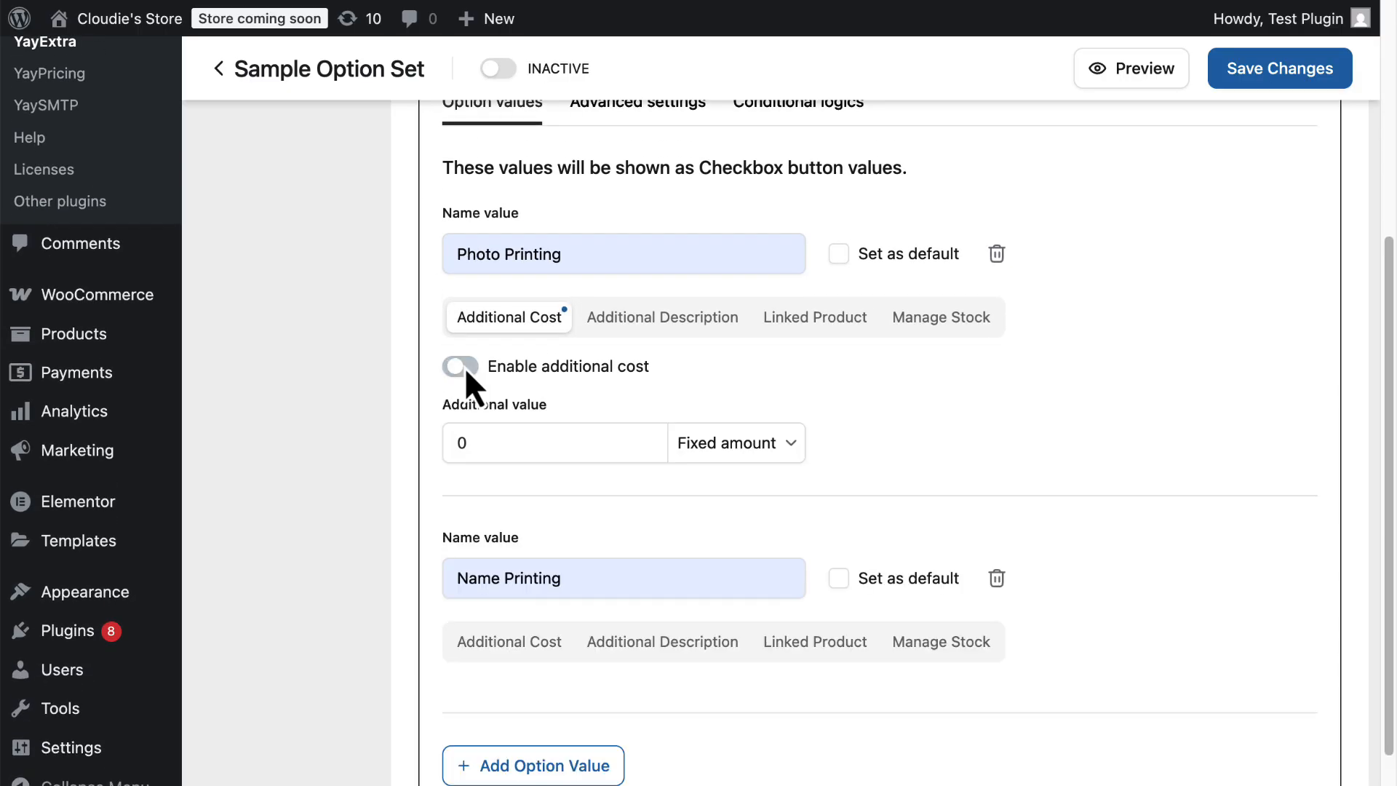
pyautogui.scroll(-2, 509, 366)
pyautogui.click(749, 380)
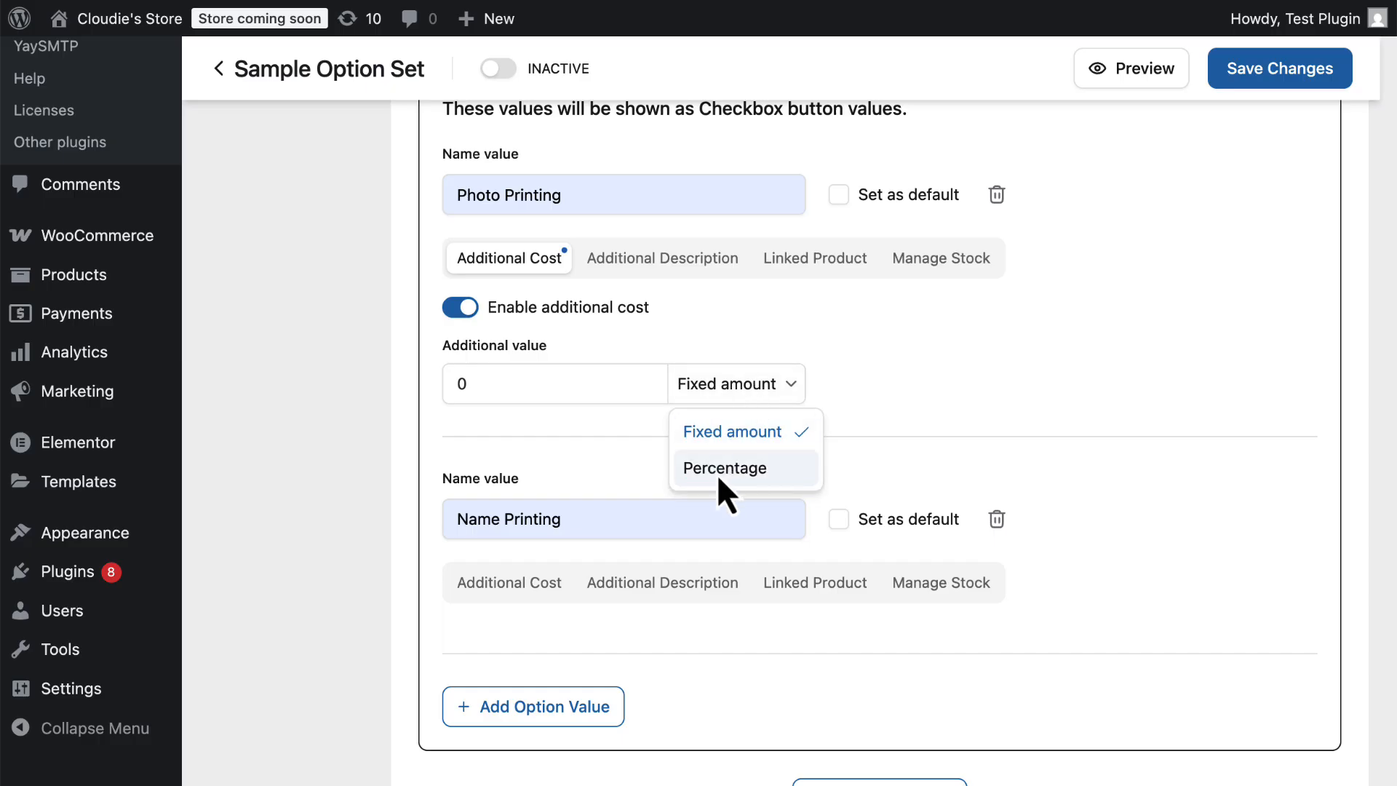
pyautogui.click(508, 384)
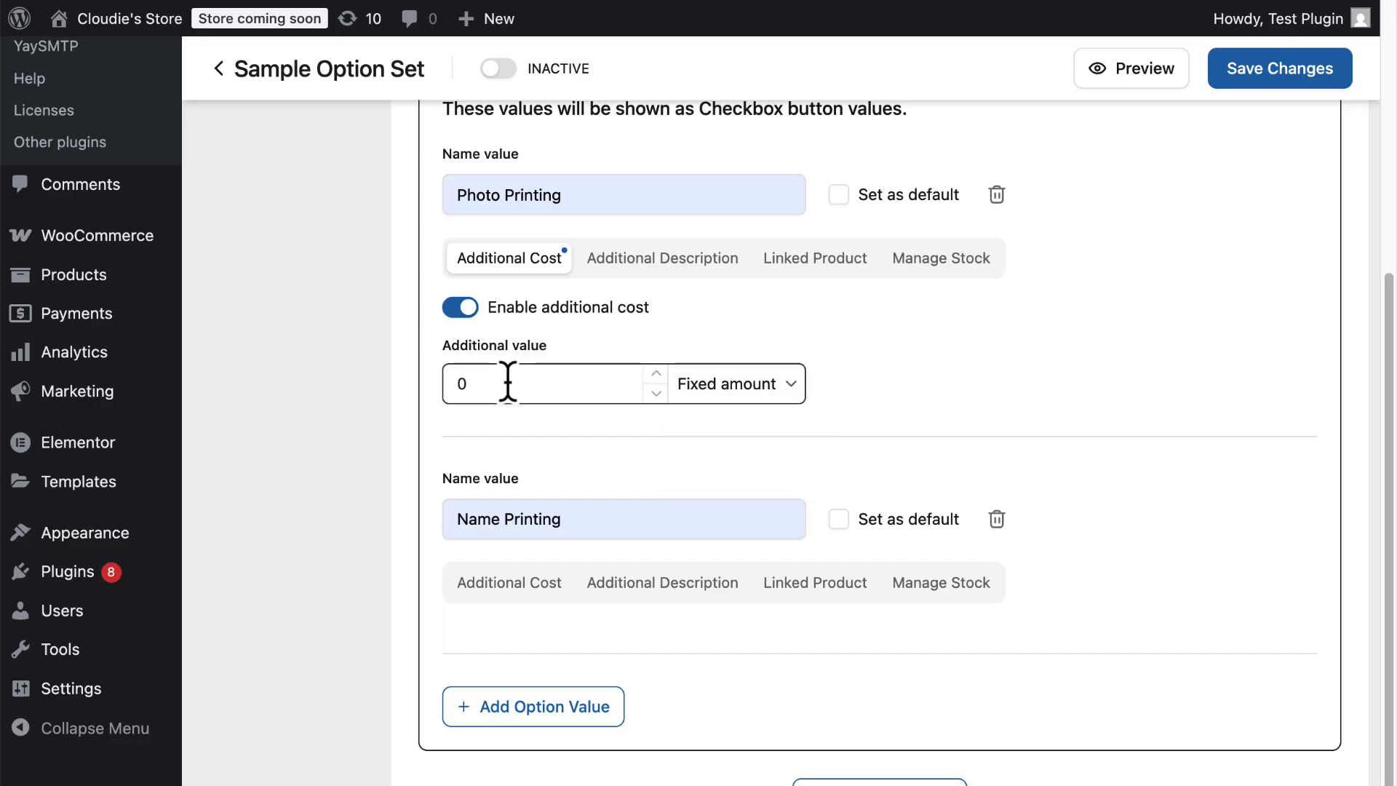
pyautogui.click(656, 374)
# Enable an additional cost of 1 as a fixed amount for the Name Printing value.
pyautogui.scroll(-2, 619, 444)
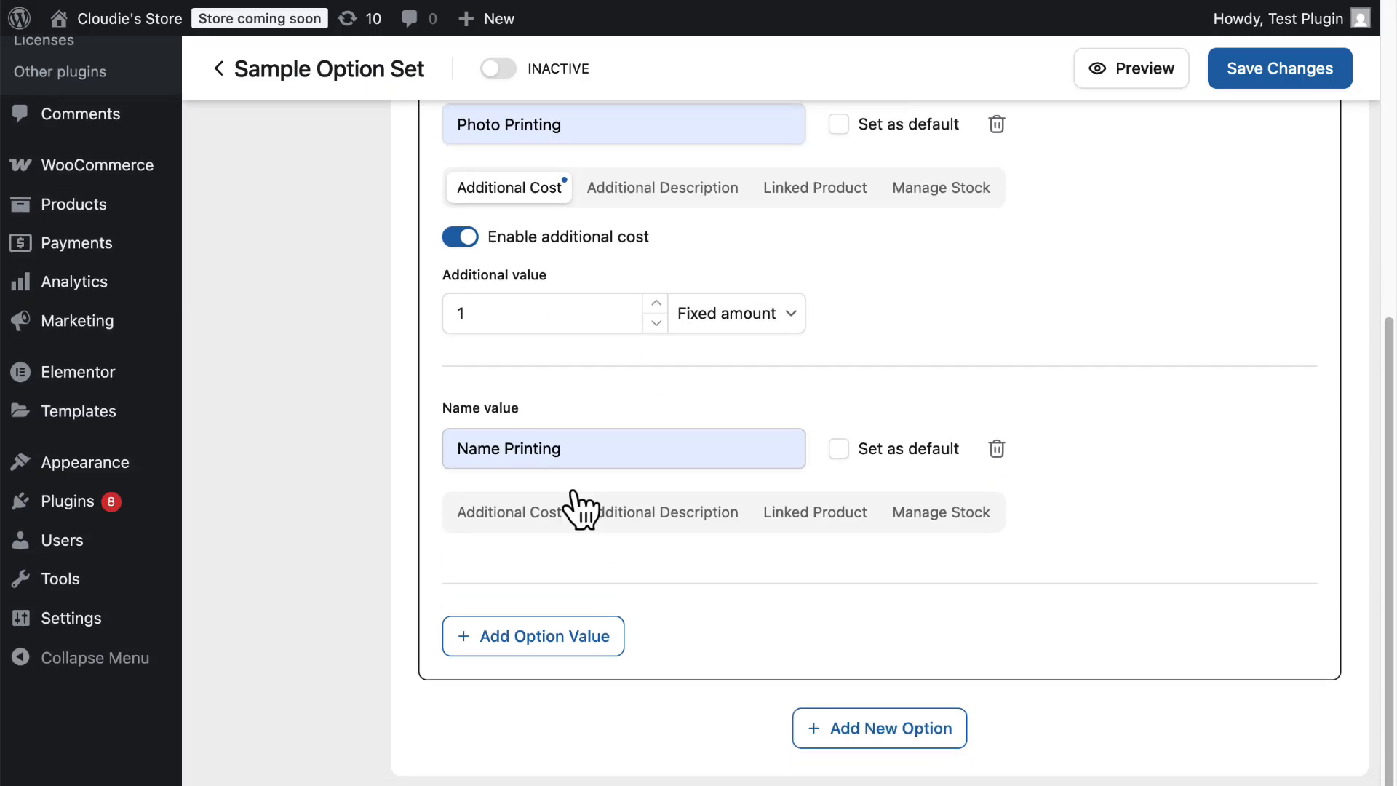
pyautogui.click(531, 514)
pyautogui.scroll(-1, 492, 524)
pyautogui.click(468, 533)
pyautogui.scroll(-1, 710, 571)
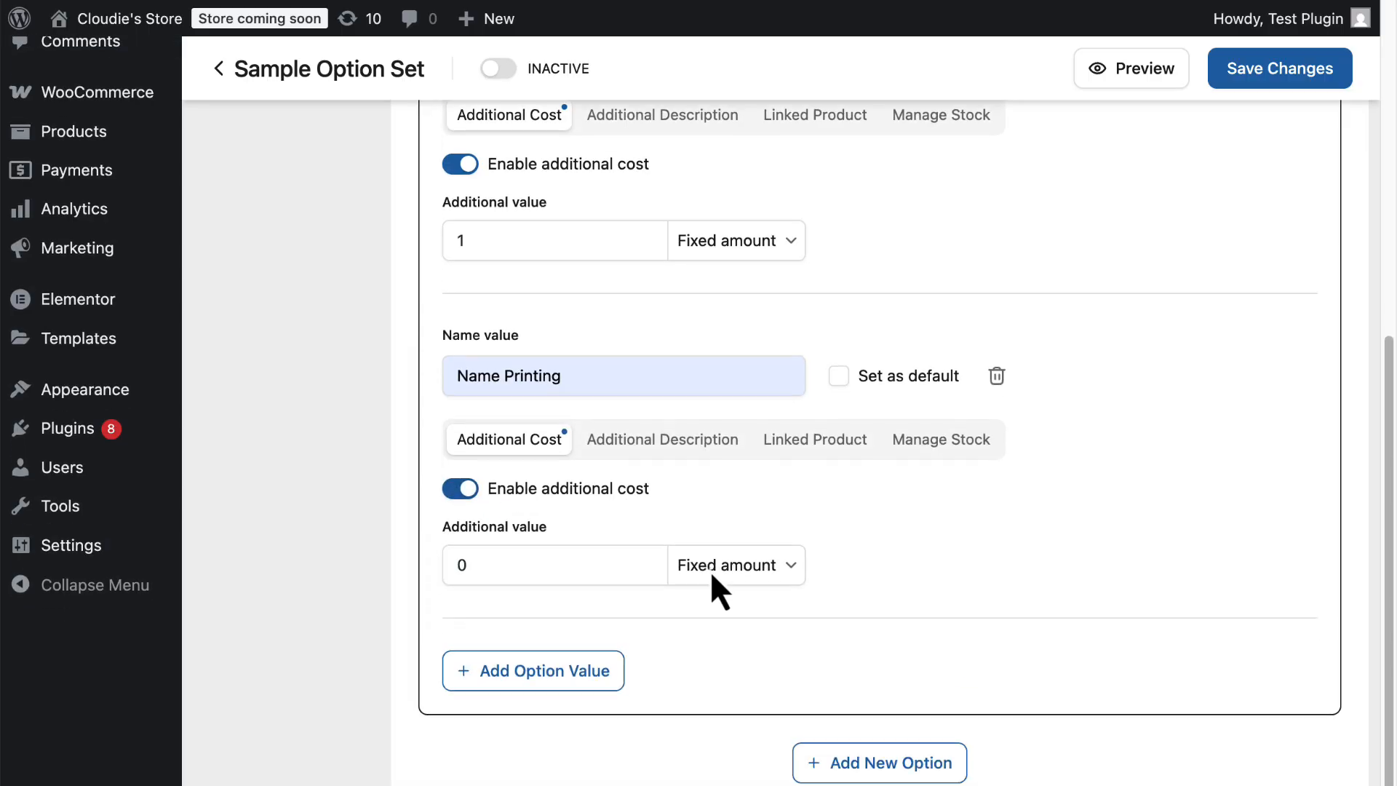
pyautogui.click(657, 539)
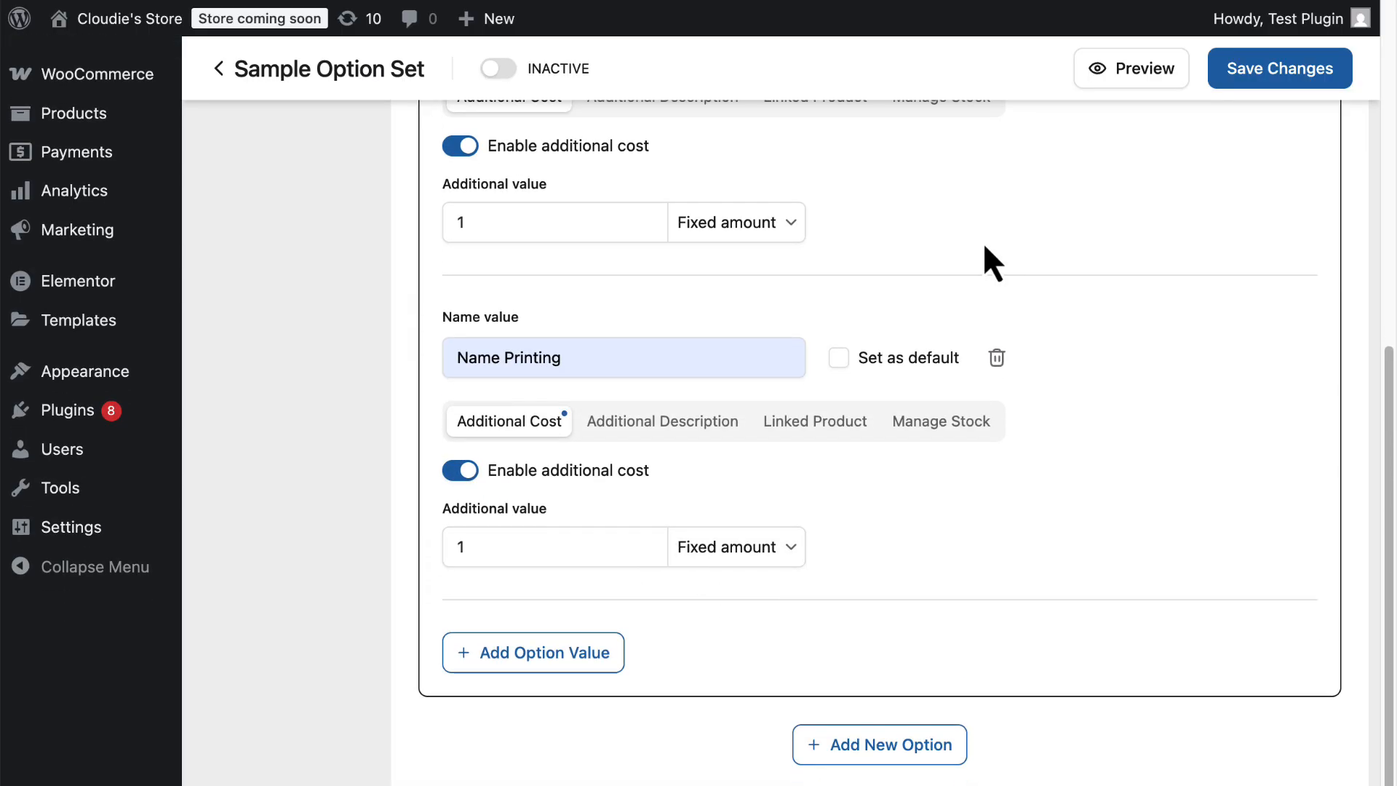
# Preview the option set and tick both printing checkboxes, then close the preview.
pyautogui.click(1125, 80)
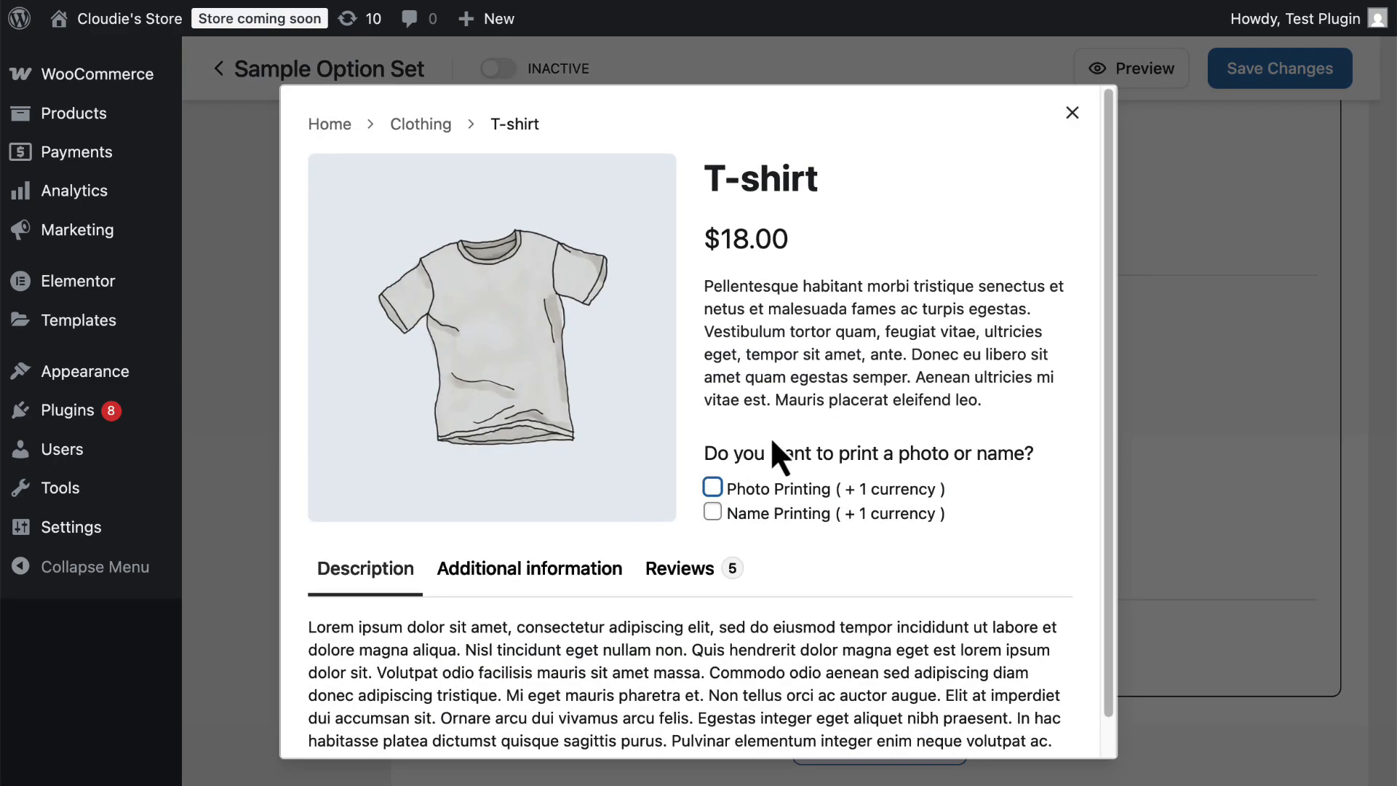
pyautogui.scroll(-1, 770, 437)
pyautogui.click(715, 449)
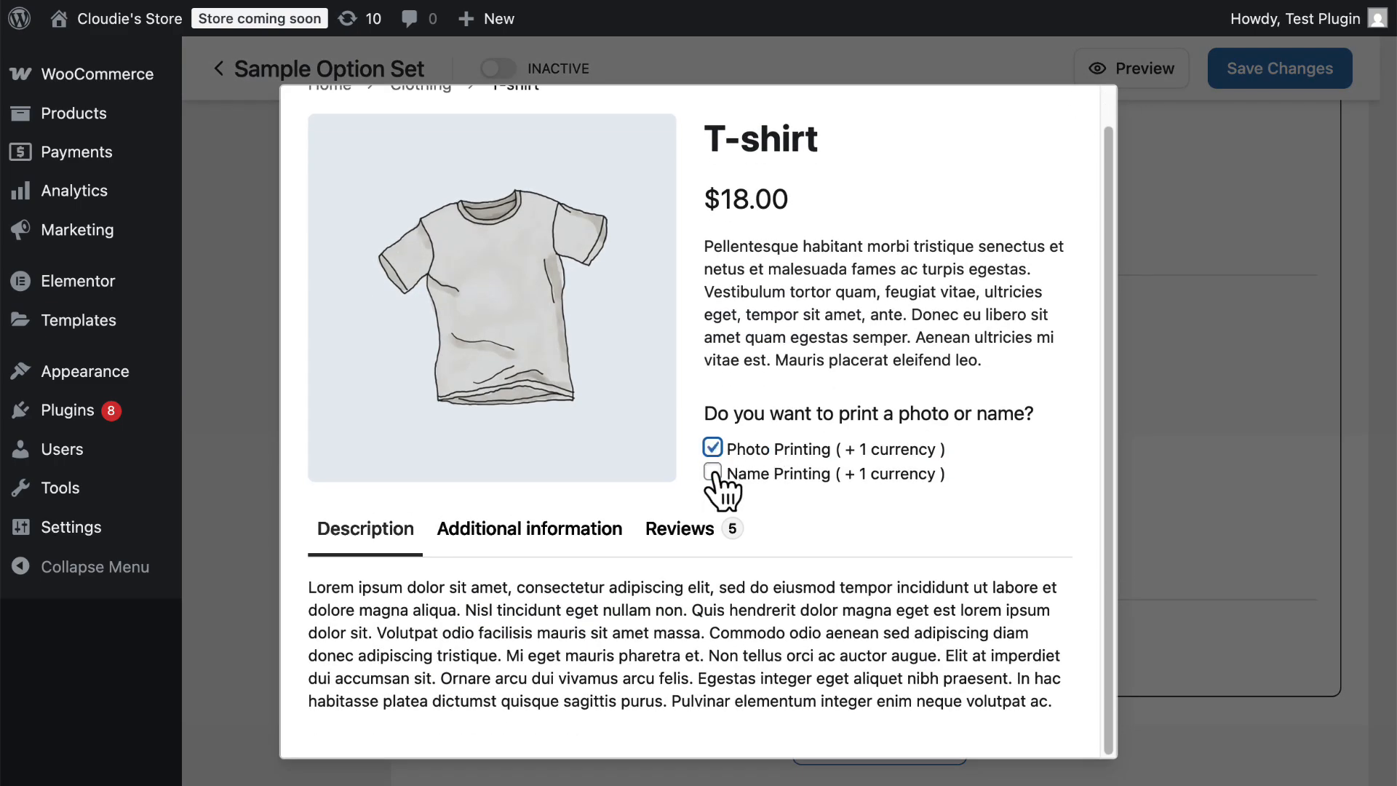
pyautogui.click(713, 473)
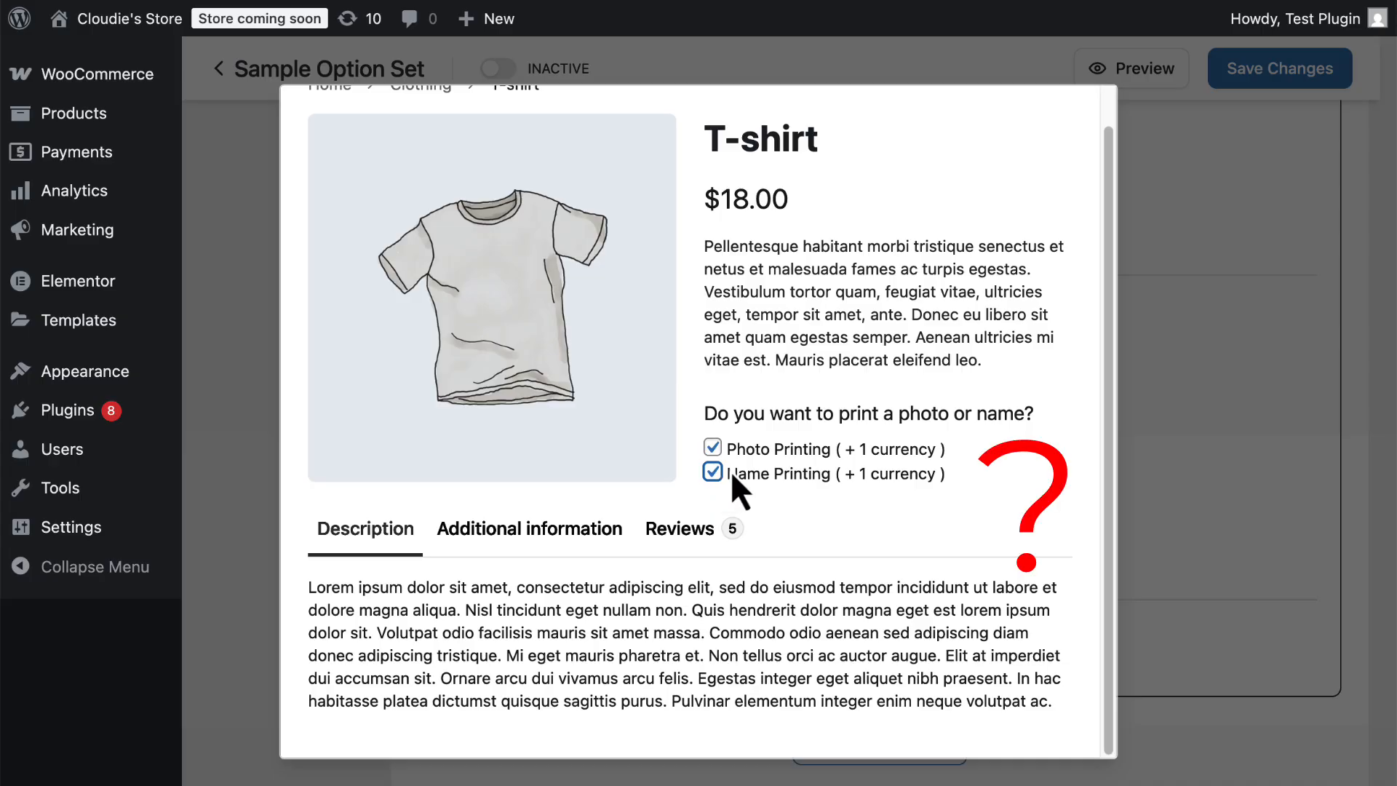
pyautogui.click(1221, 347)
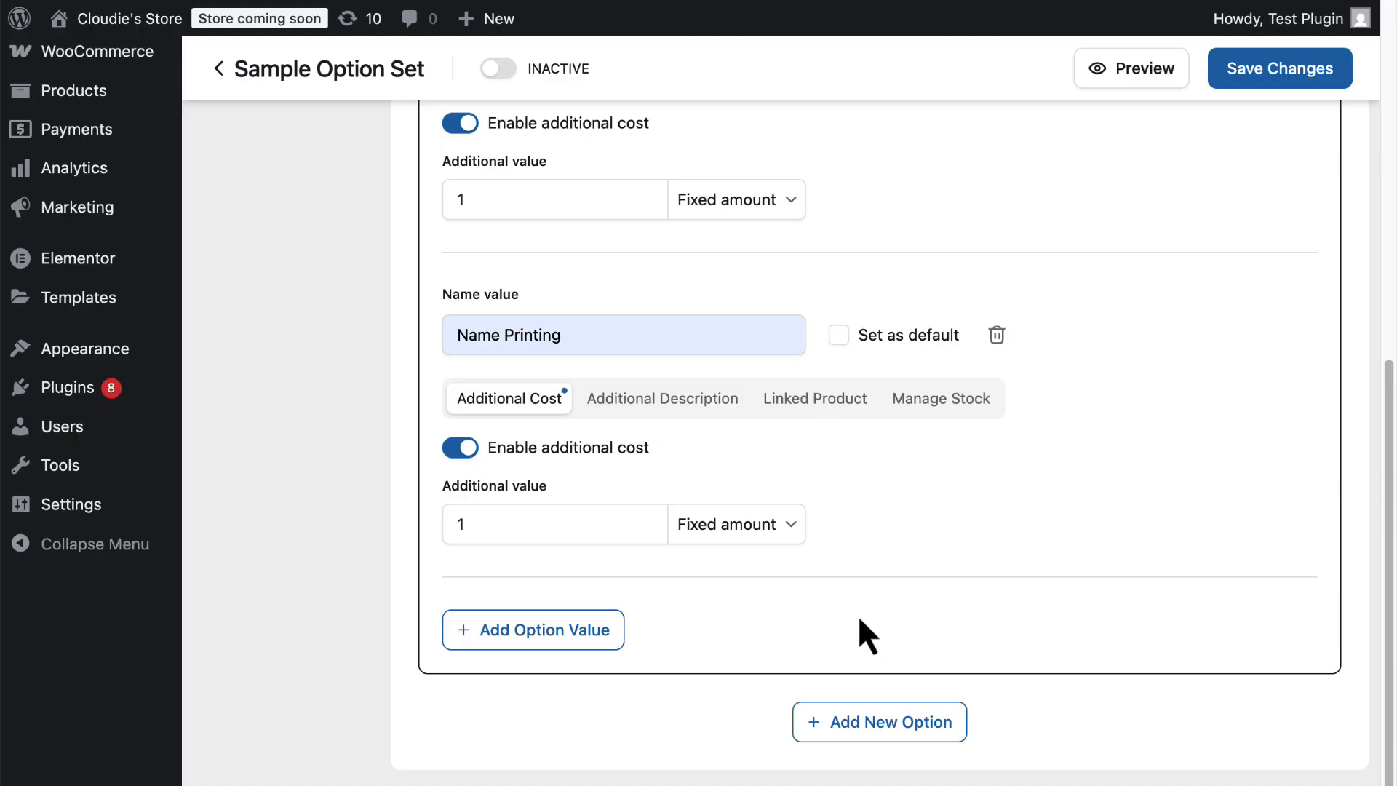
# Add another new option and expand its settings.
pyautogui.click(902, 724)
pyautogui.scroll(-1, 727, 518)
pyautogui.click(715, 642)
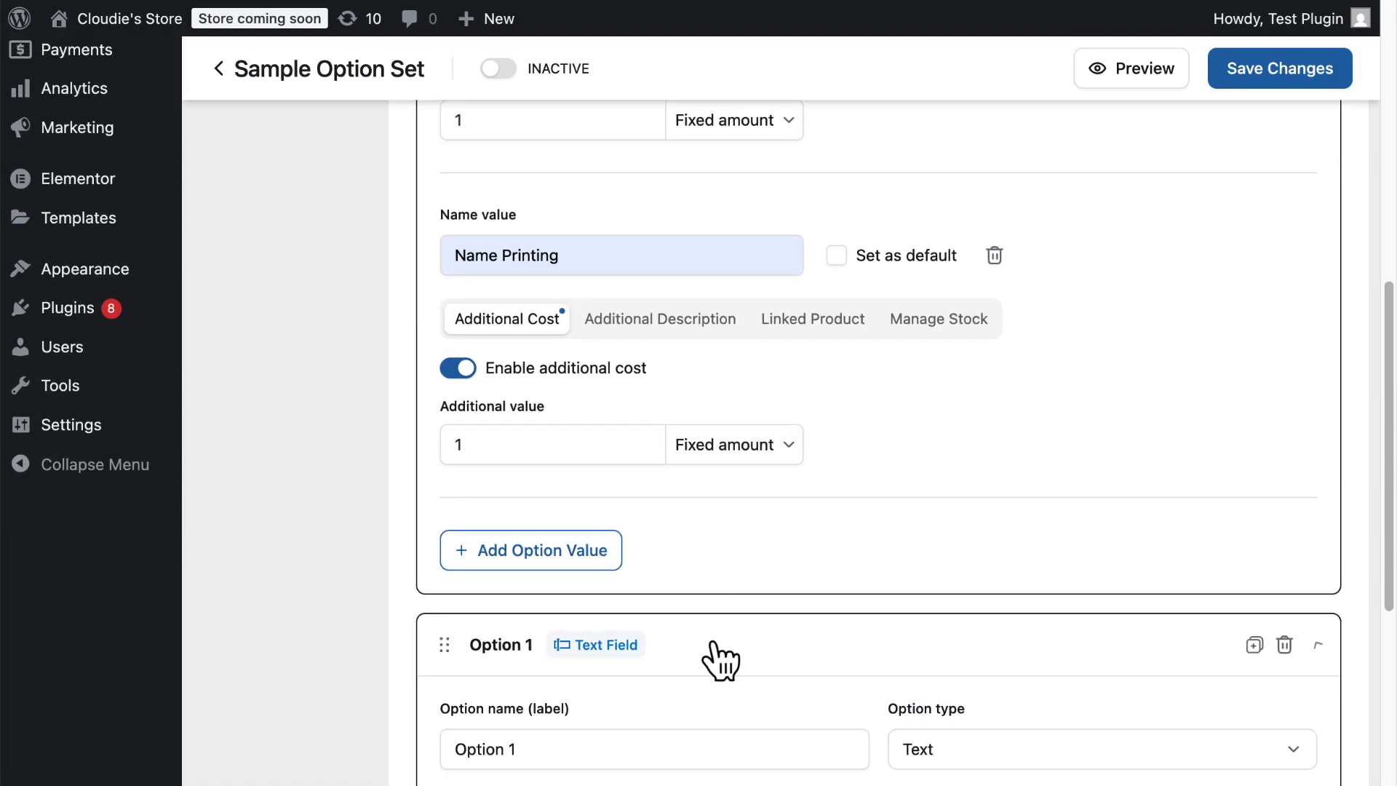
pyautogui.scroll(-4, 691, 611)
pyautogui.scroll(-2, 561, 467)
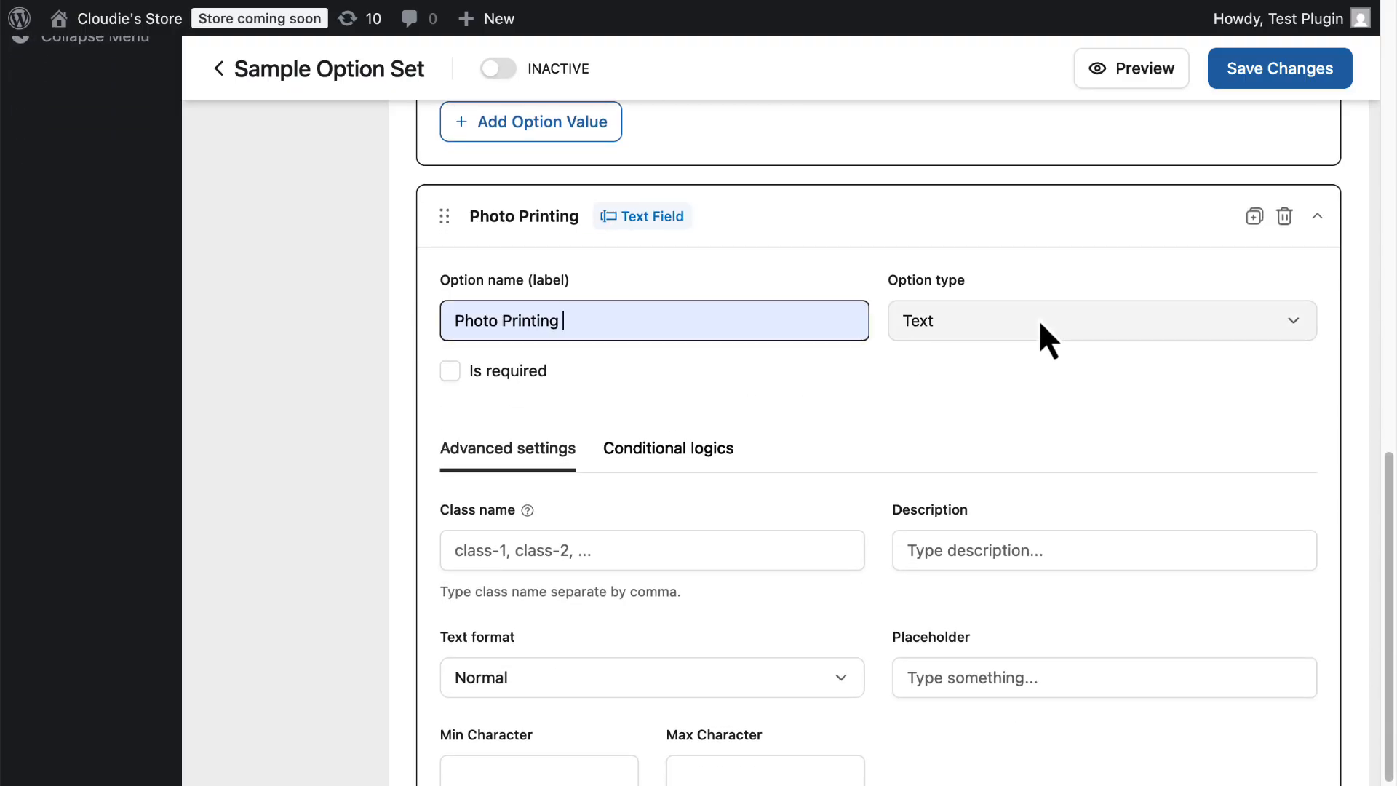
# Set the Photo Printing option's type to File Upload.
pyautogui.click(1038, 320)
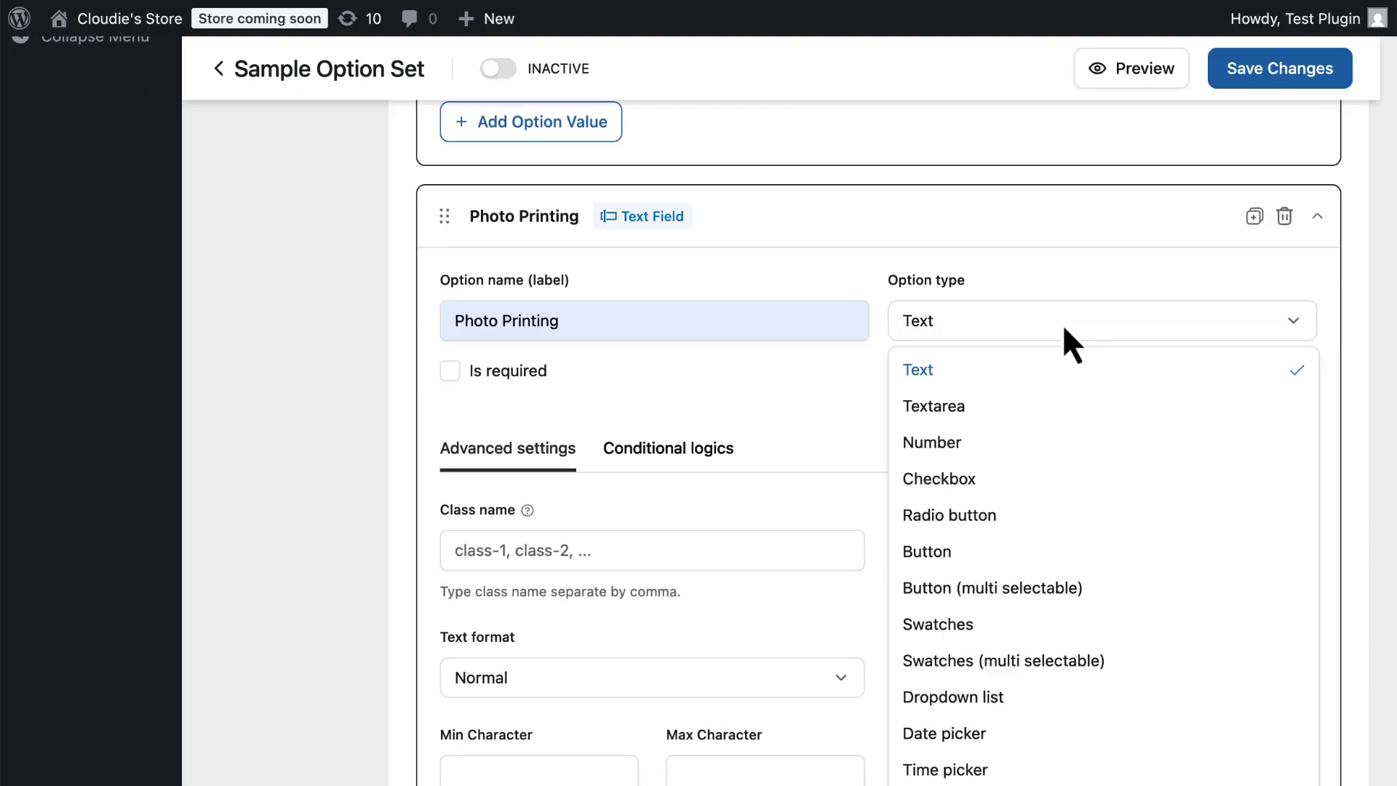
pyautogui.scroll(-2, 1012, 635)
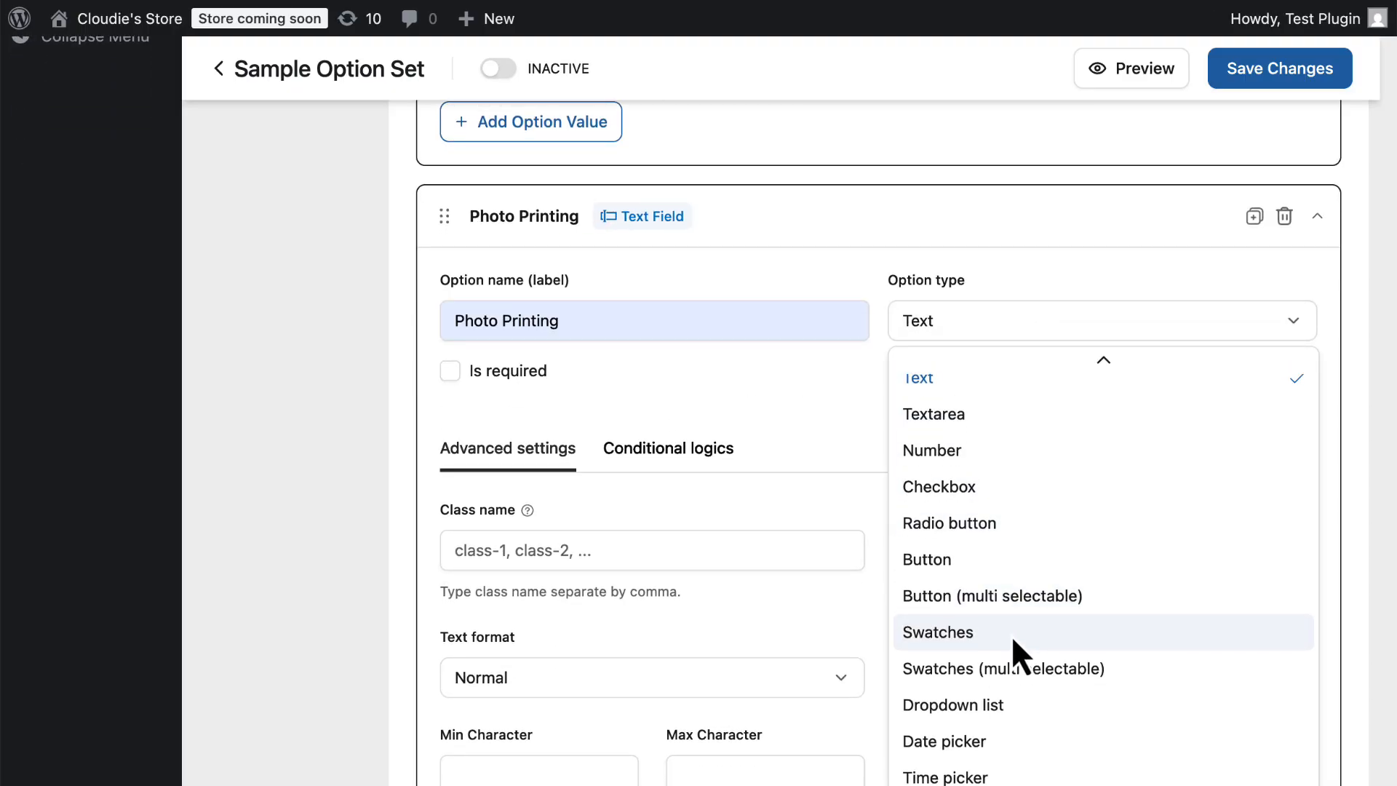
pyautogui.click(957, 737)
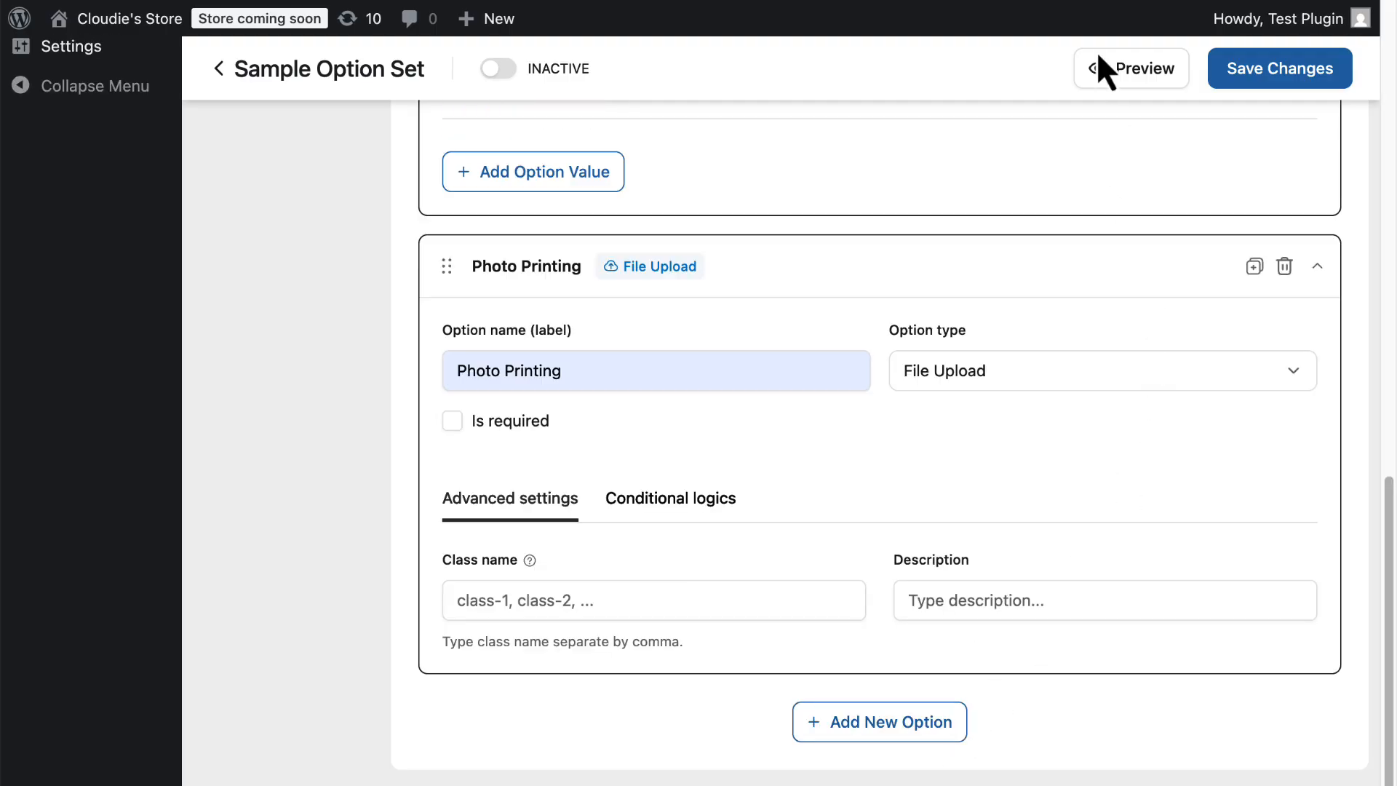
# Preview the product page with the option set, then close the preview.
pyautogui.click(1151, 83)
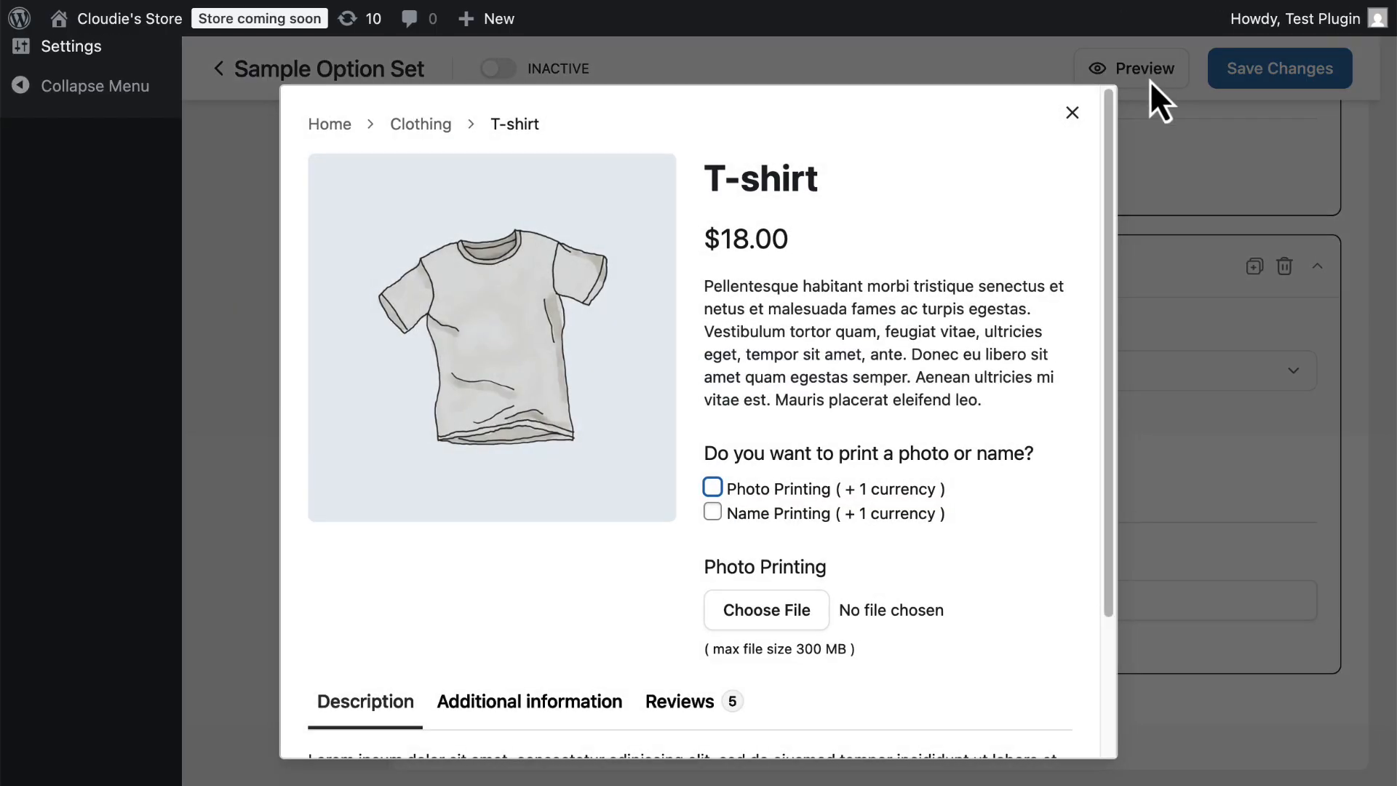
pyautogui.scroll(-2, 822, 553)
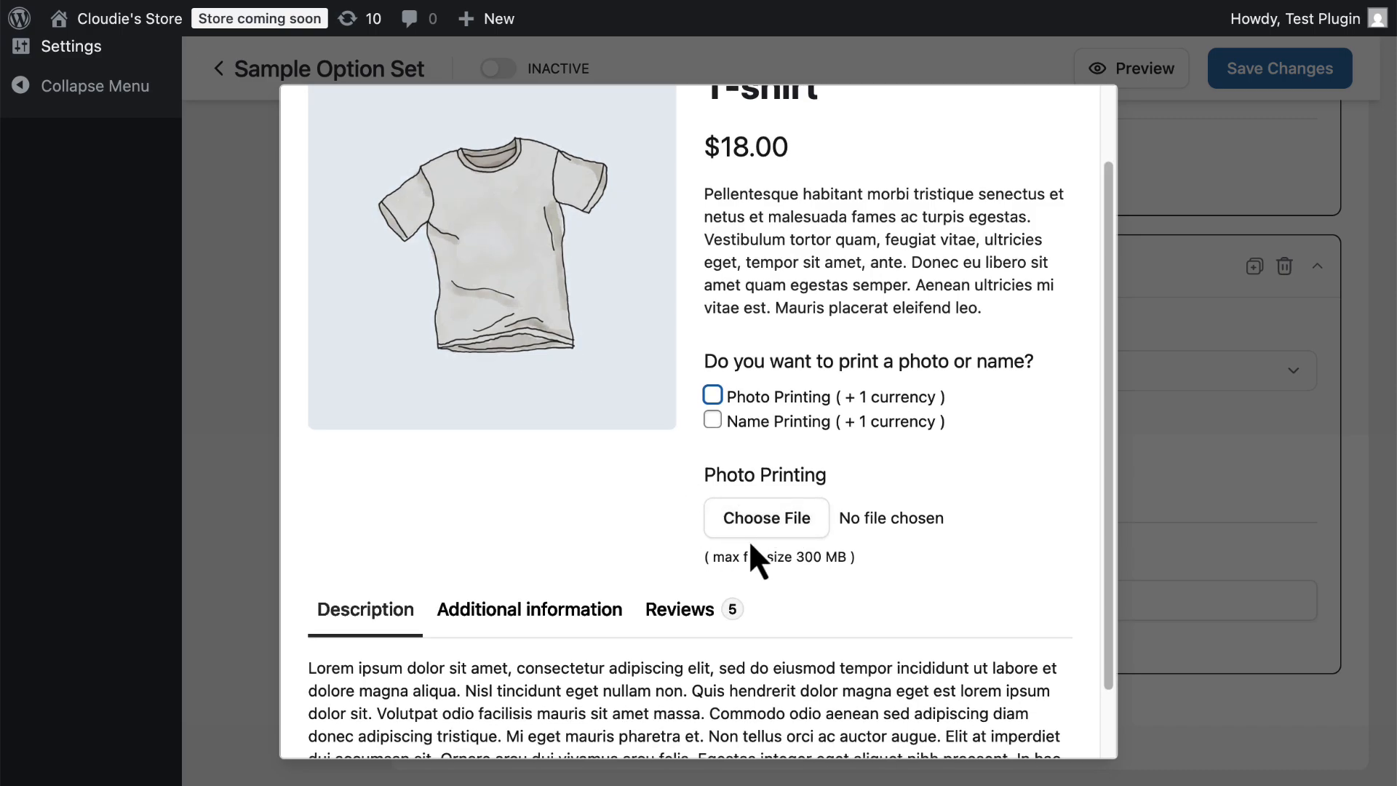
pyautogui.press('Escape')
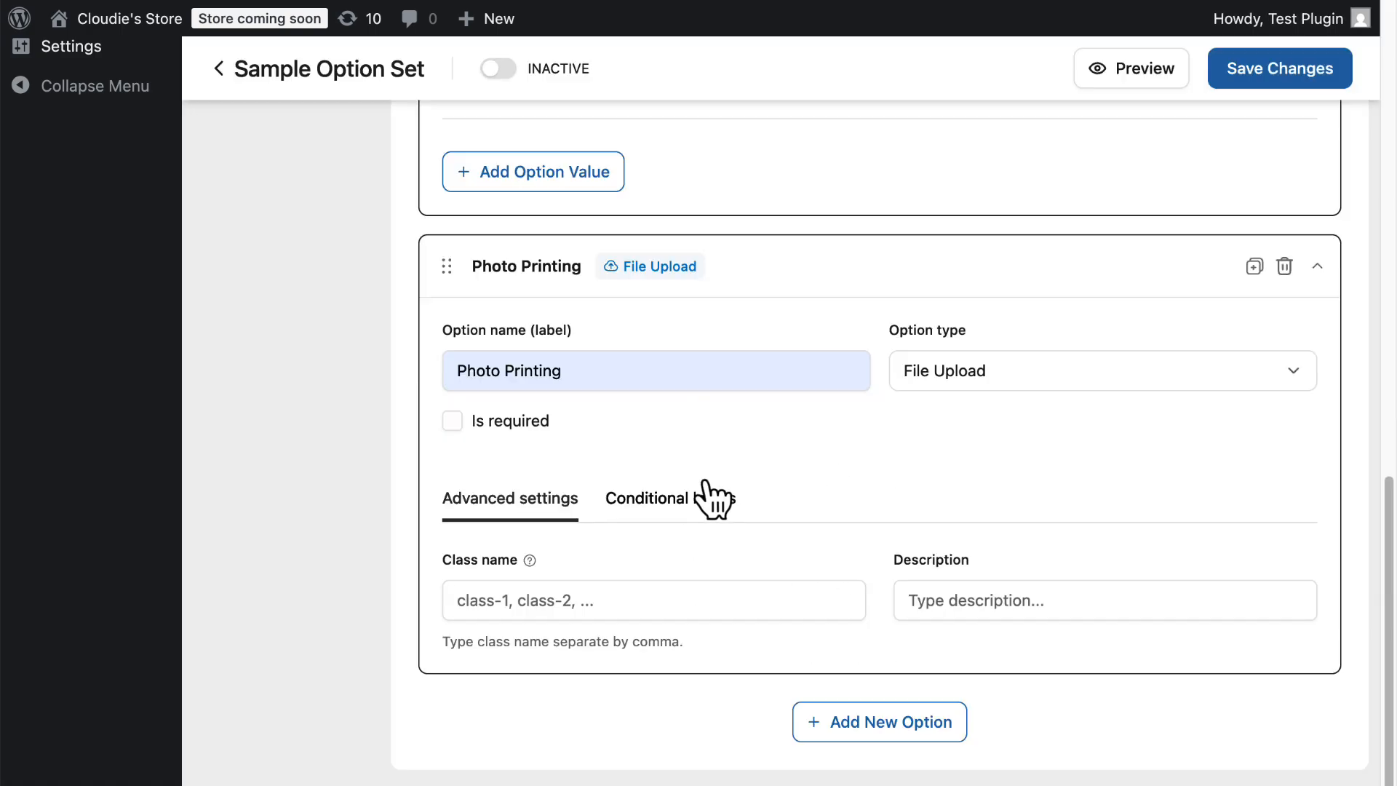
# Add a logic condition to the Photo Printing upload option in its conditional logics.
pyautogui.click(695, 510)
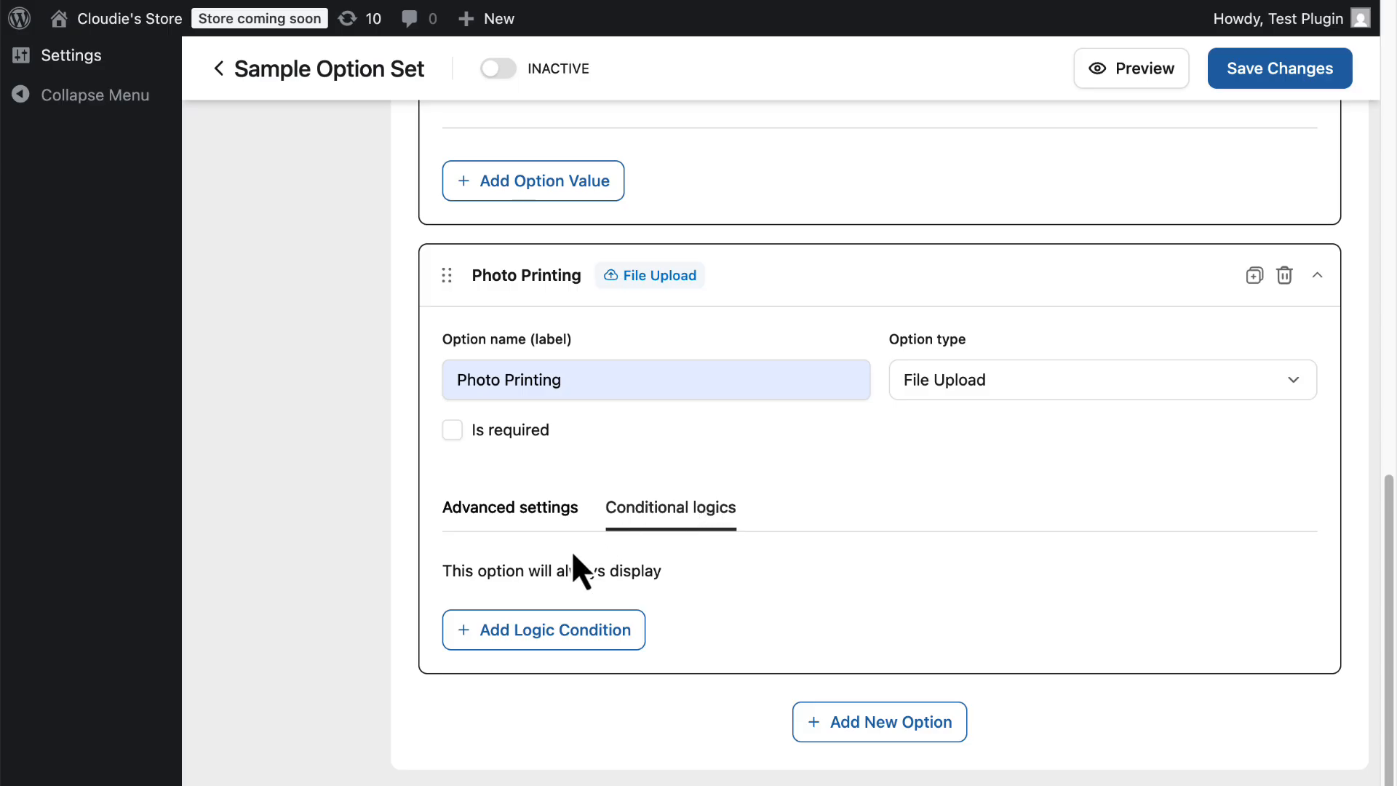
pyautogui.click(571, 634)
pyautogui.scroll(-2, 700, 486)
pyautogui.scroll(-3, 700, 486)
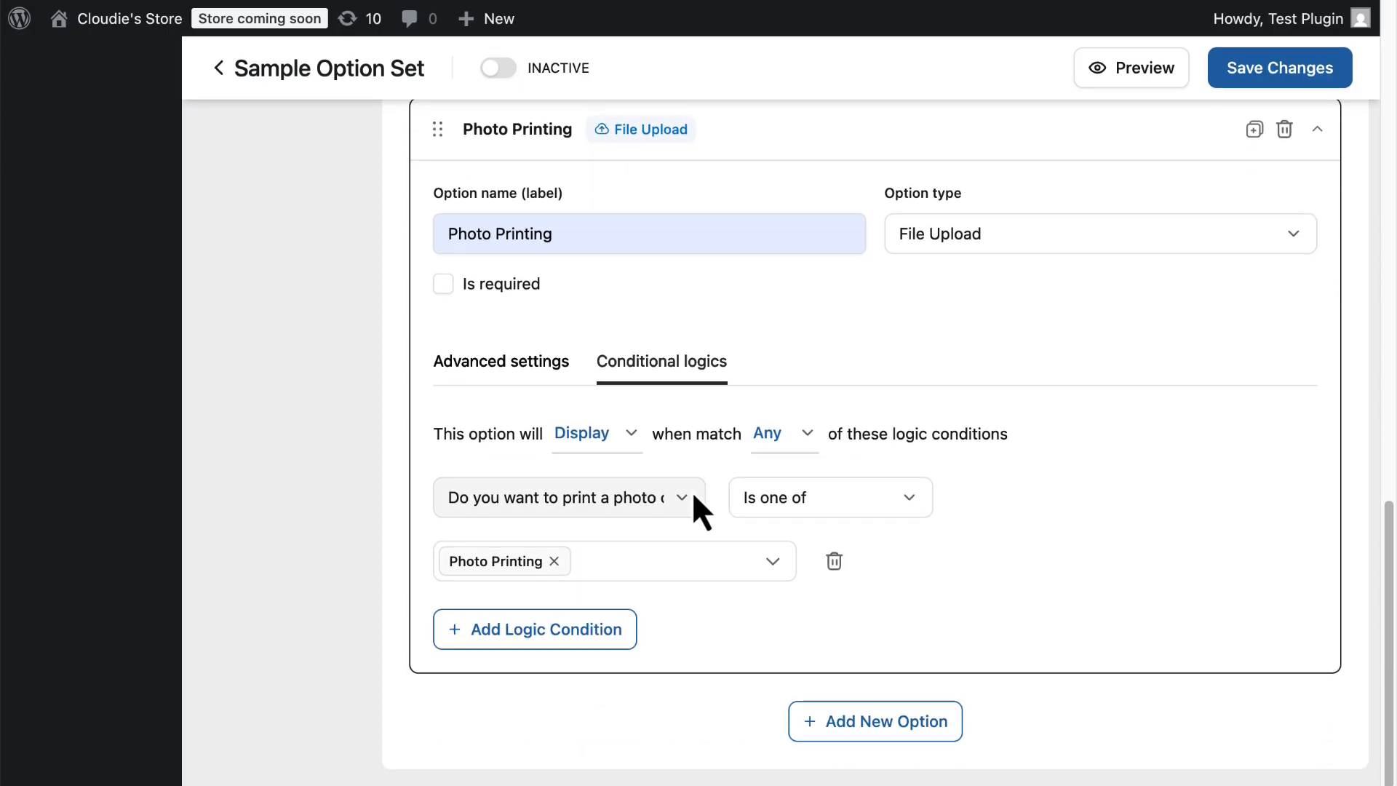
# Review the condition's display, match, question, operator and value choices.
pyautogui.click(627, 431)
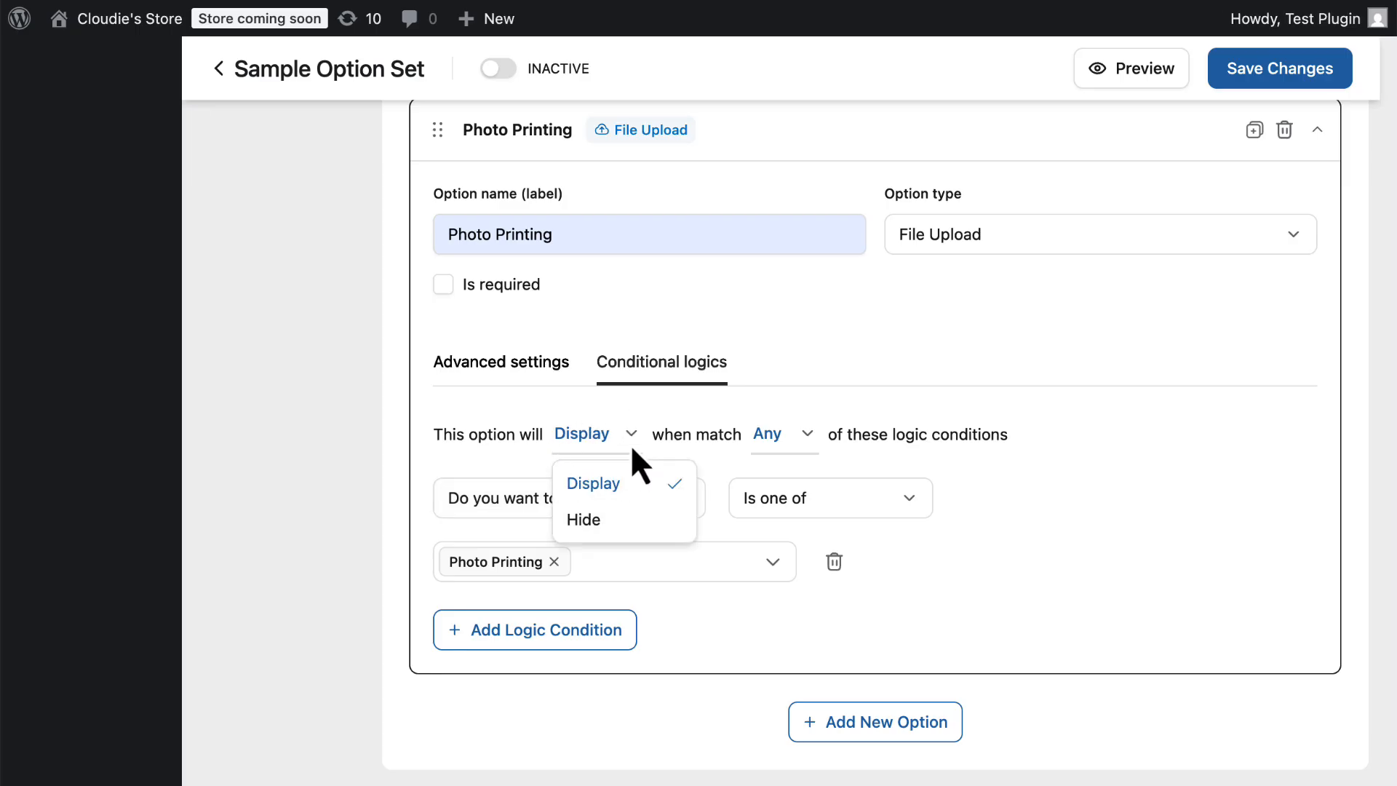
pyautogui.click(806, 434)
pyautogui.click(805, 444)
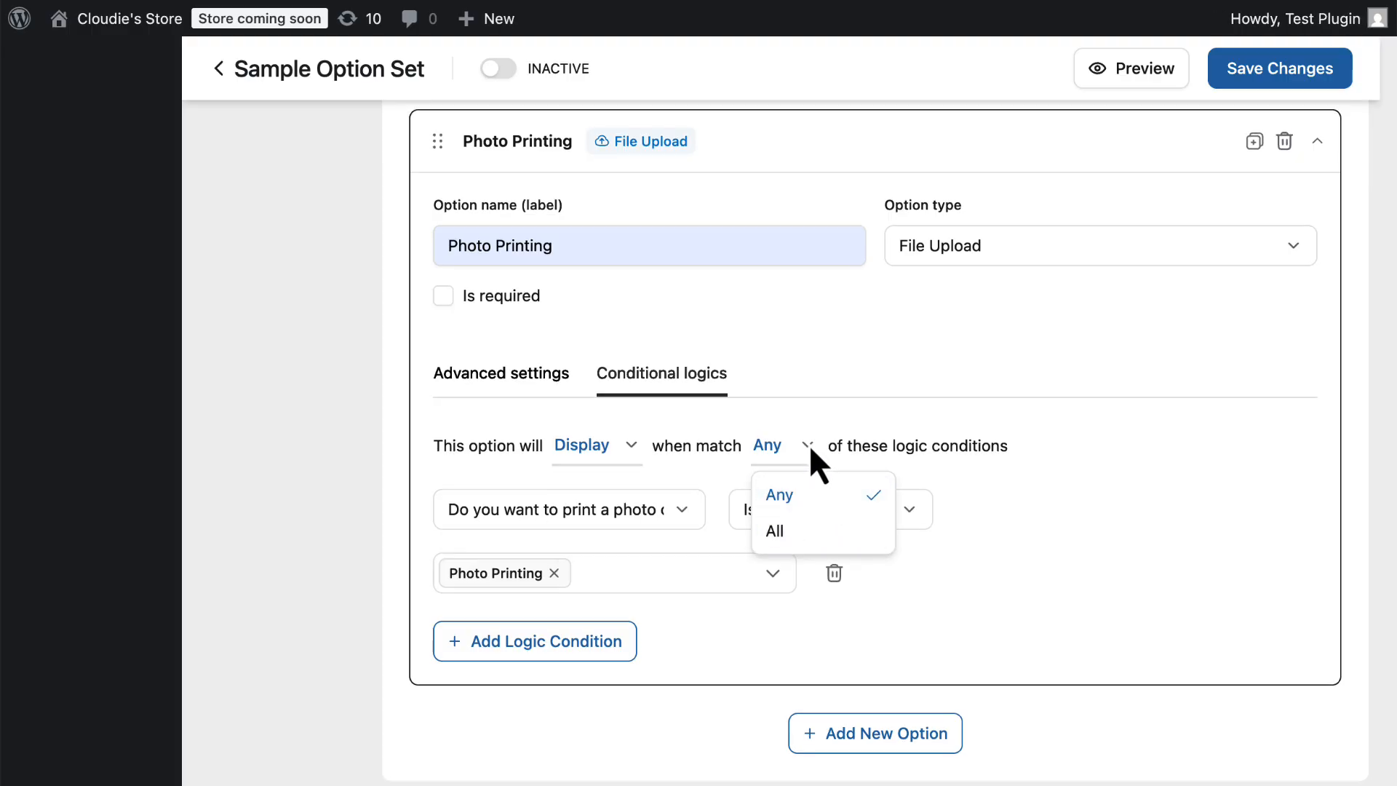
pyautogui.click(810, 447)
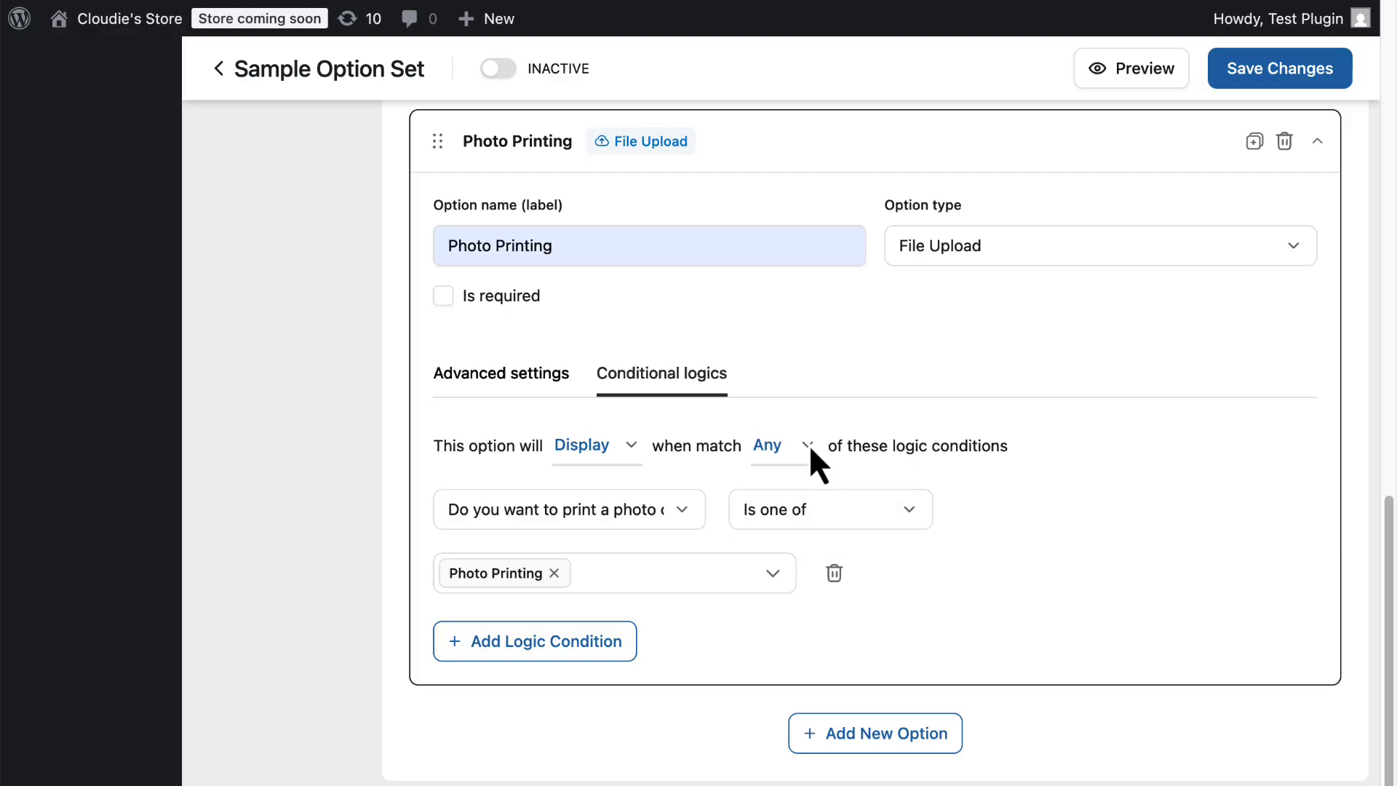
pyautogui.scroll(-1, 808, 446)
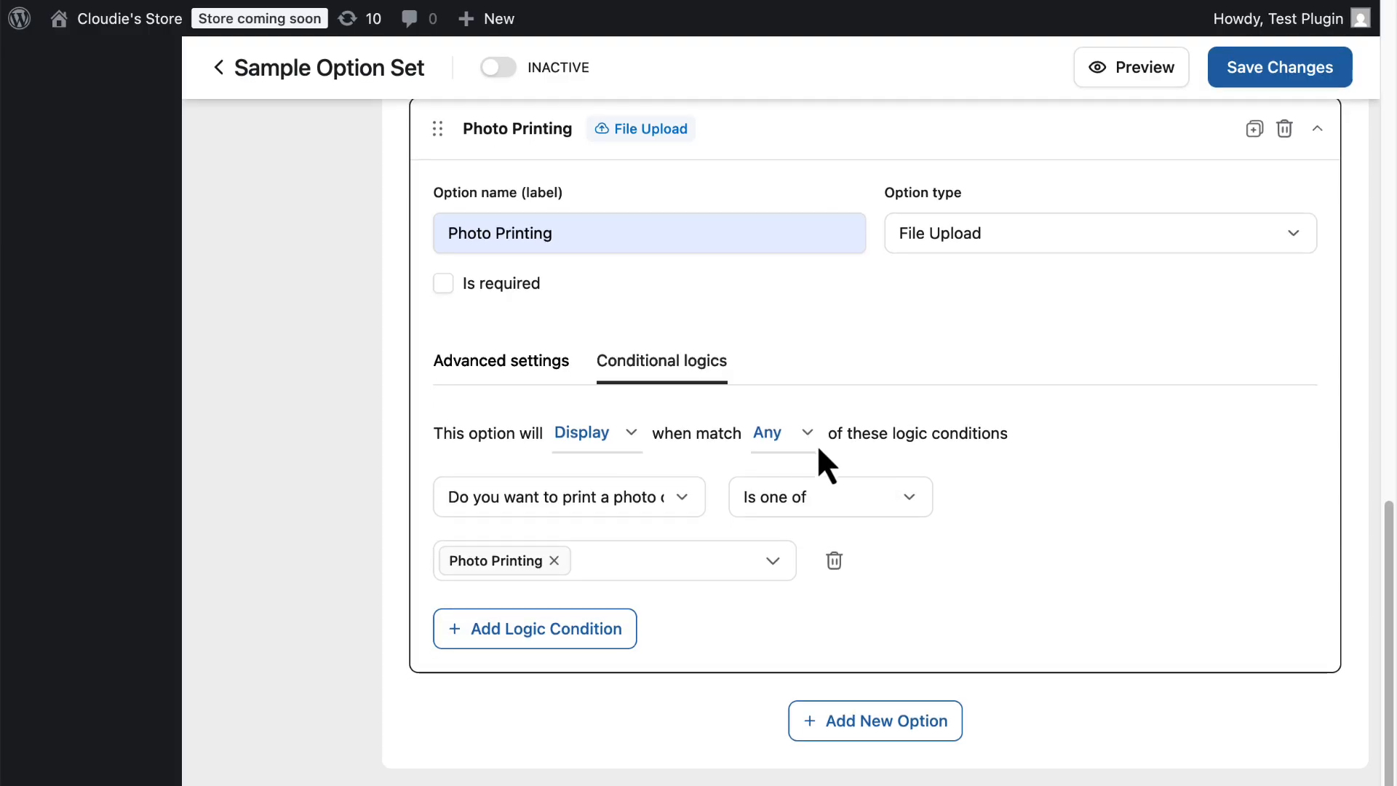
pyautogui.click(674, 500)
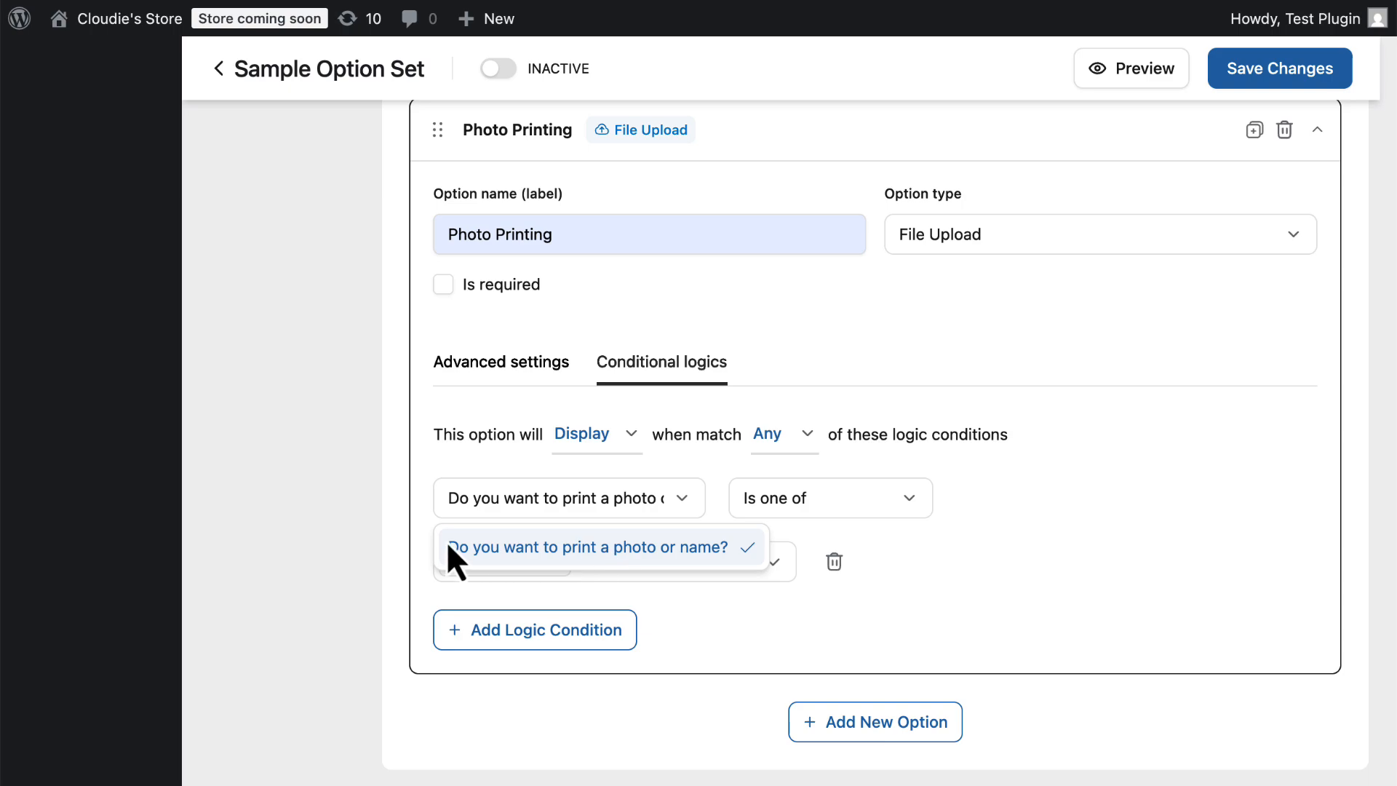
pyautogui.click(717, 502)
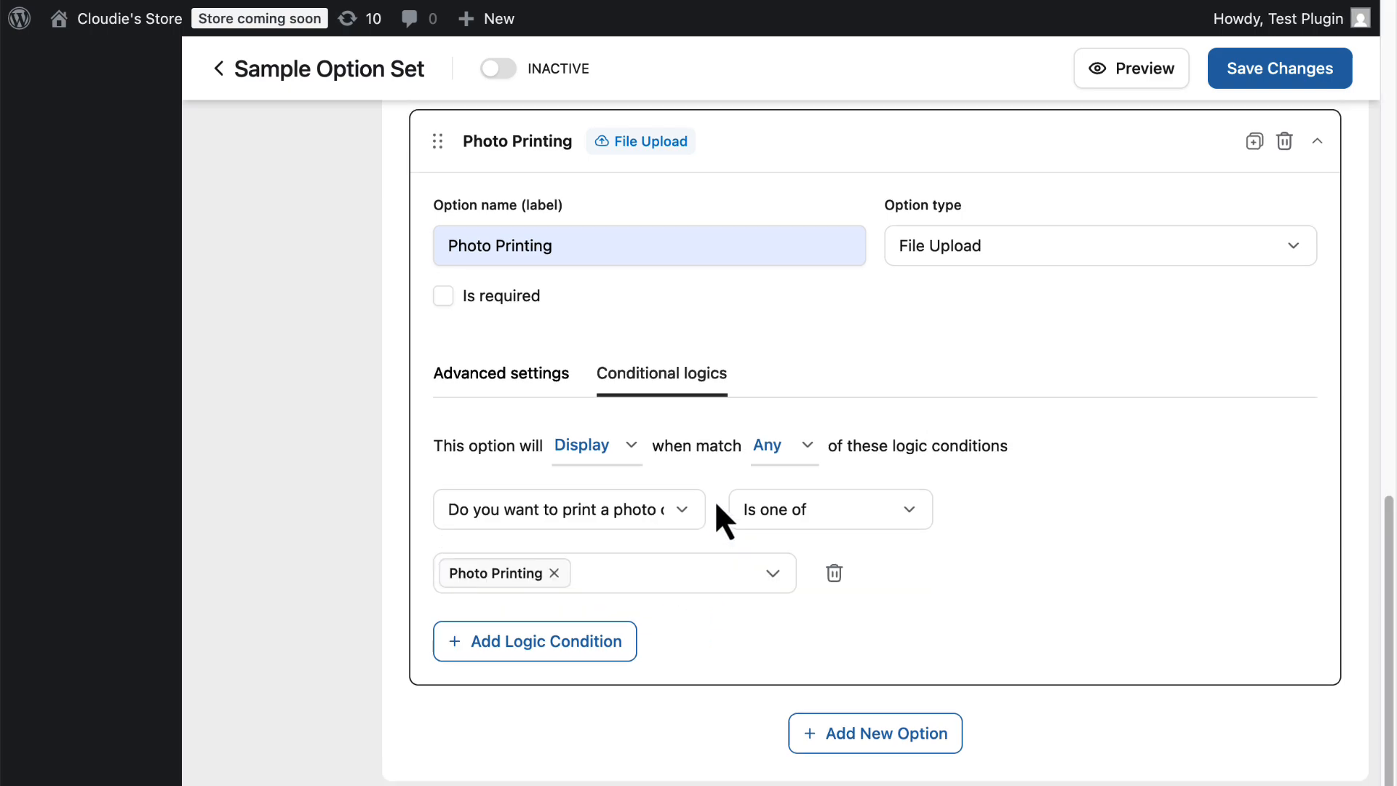
pyautogui.click(886, 516)
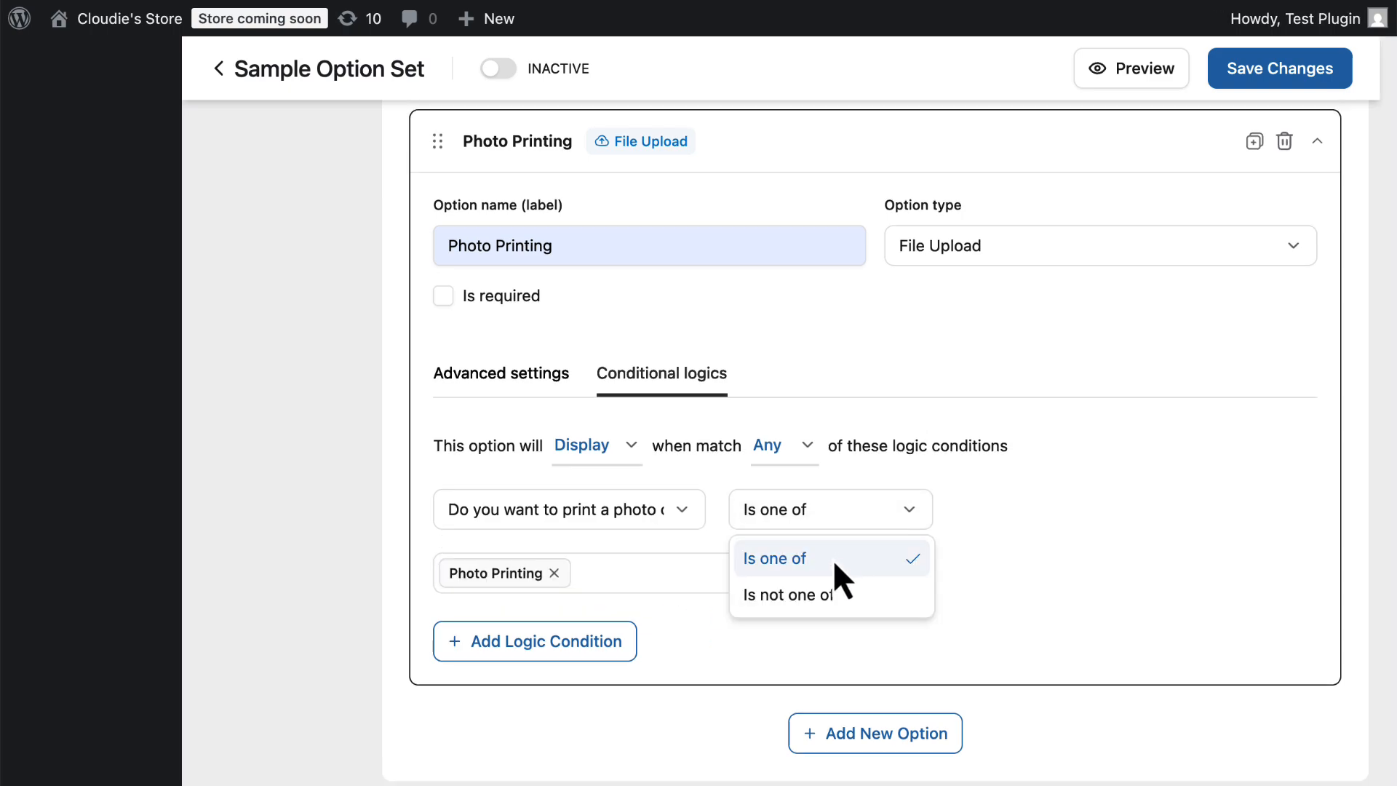
pyautogui.click(906, 508)
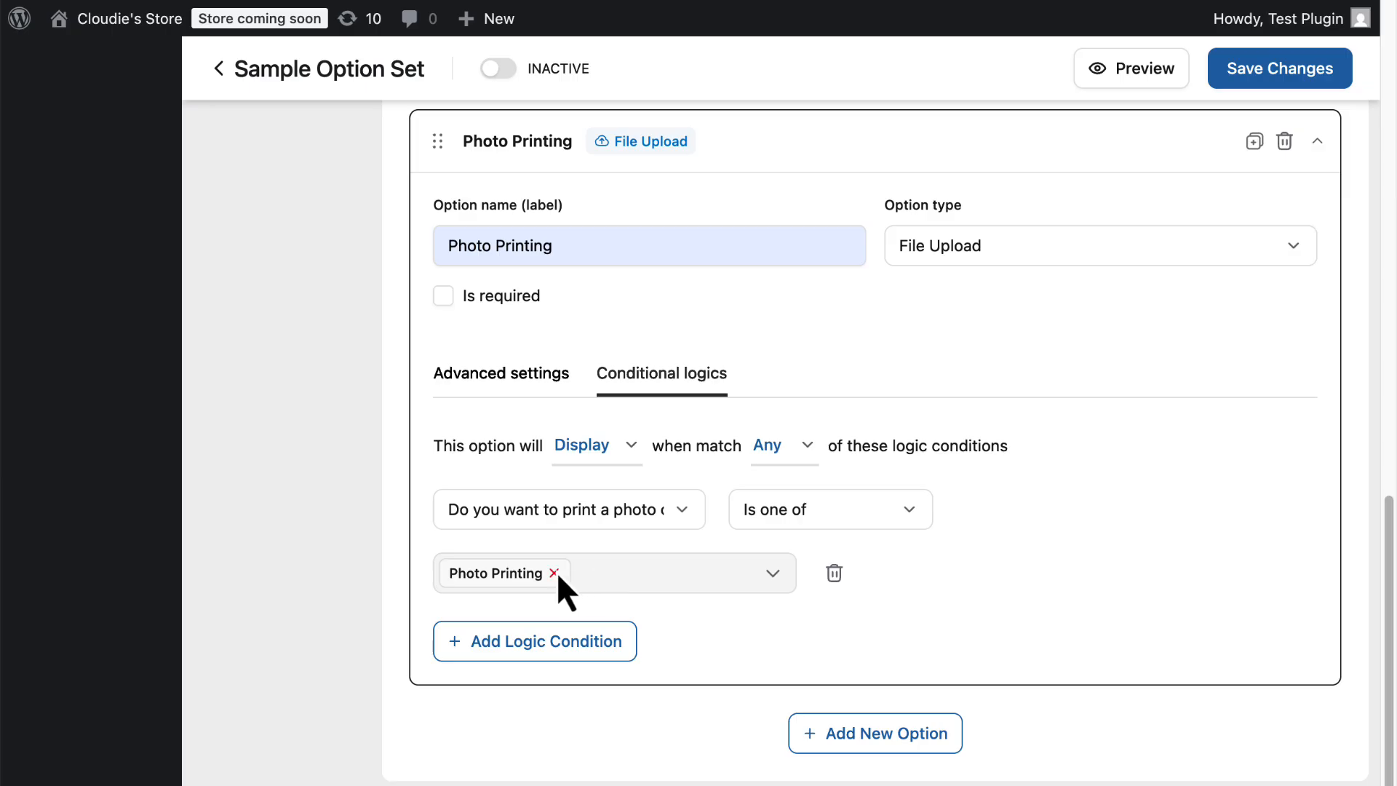
pyautogui.click(773, 575)
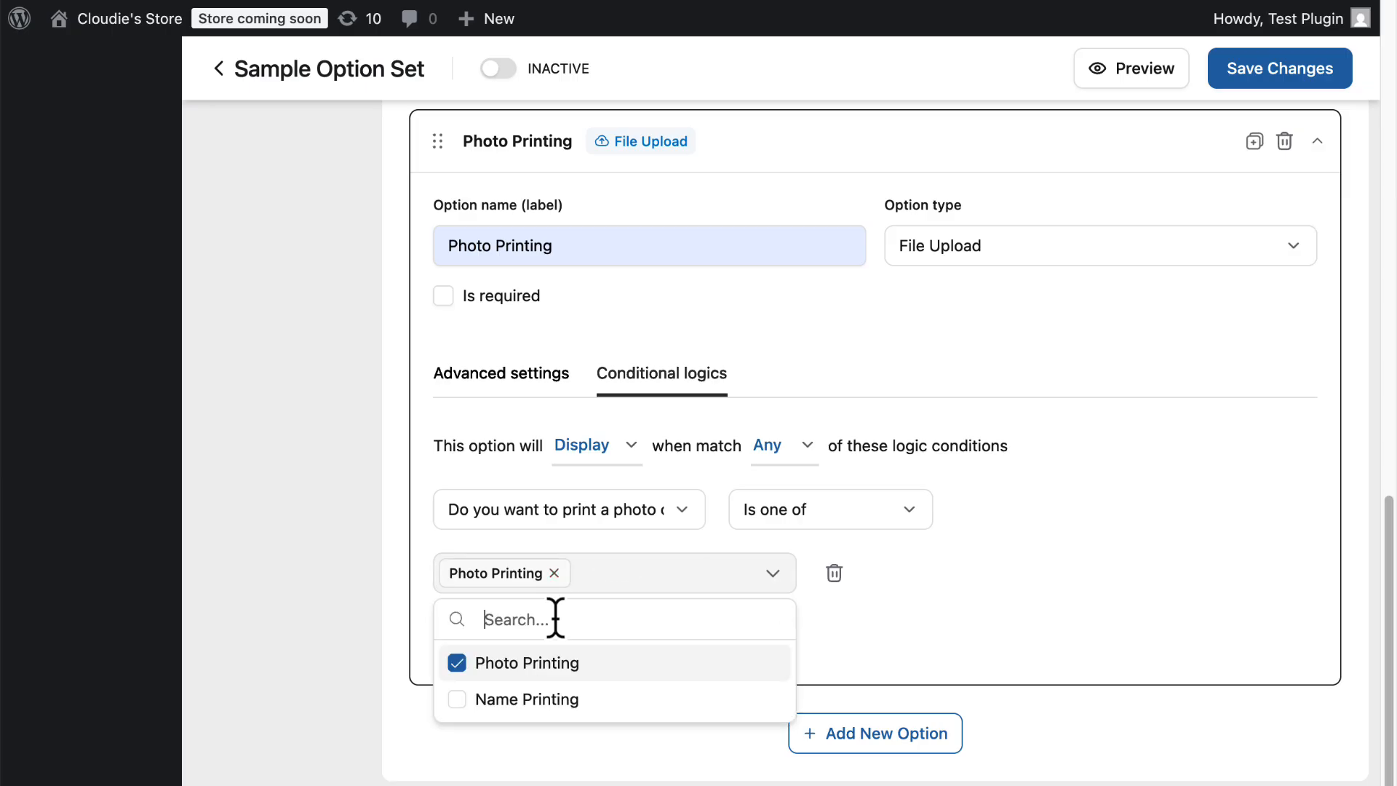
pyautogui.click(457, 663)
pyautogui.click(457, 663)
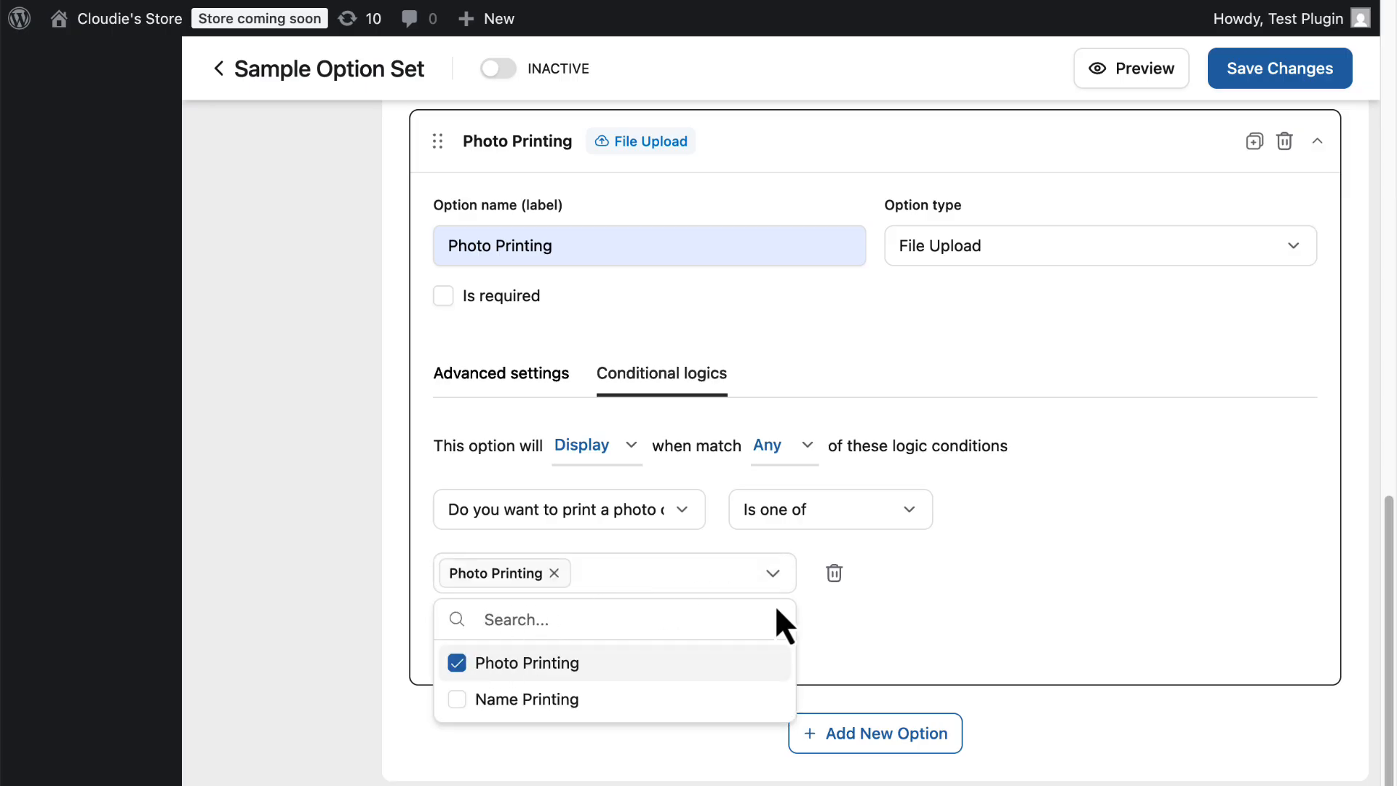
pyautogui.click(906, 604)
pyautogui.scroll(-1, 901, 602)
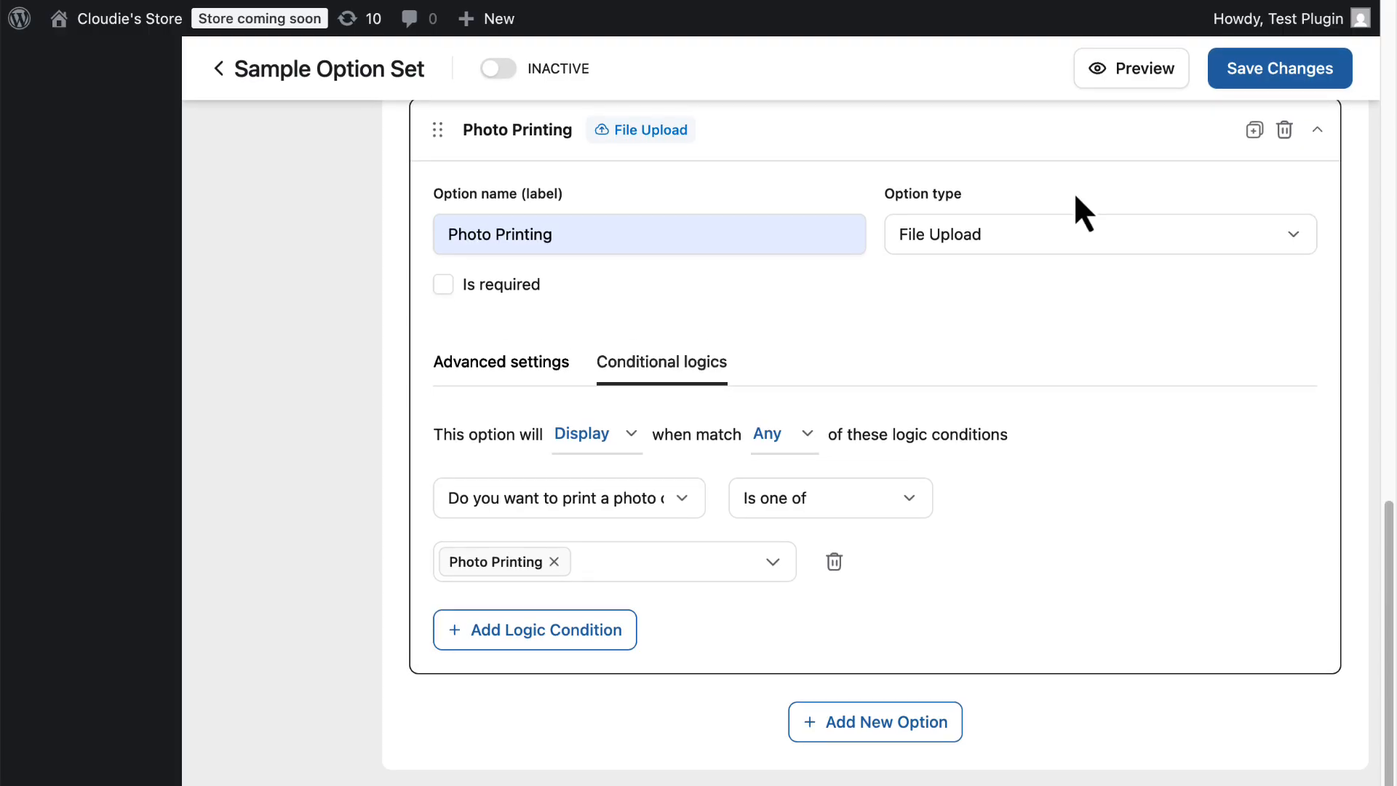
pyautogui.scroll(1, 954, 346)
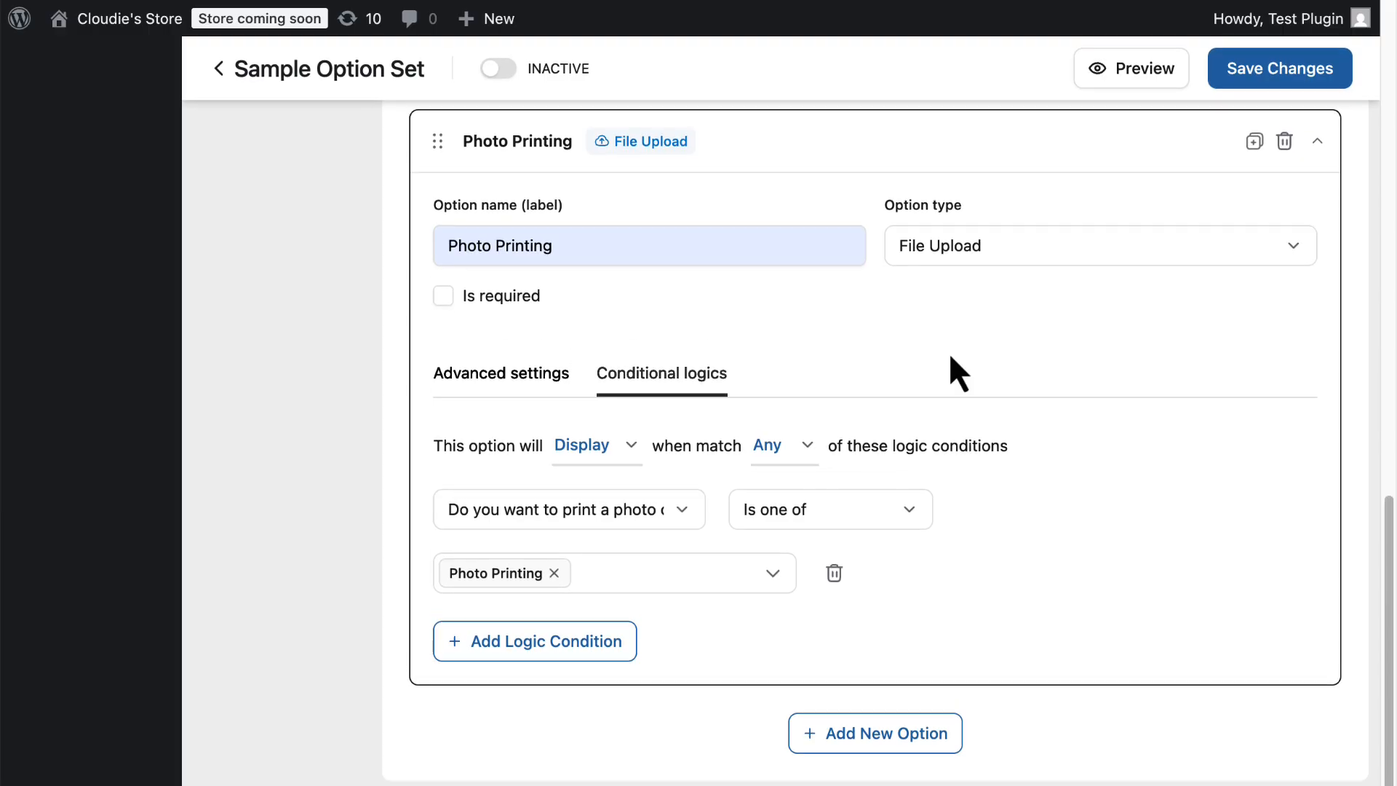
# Preview the product, tick Photo Printing to test the conditional upload field, then close the preview.
pyautogui.click(1096, 73)
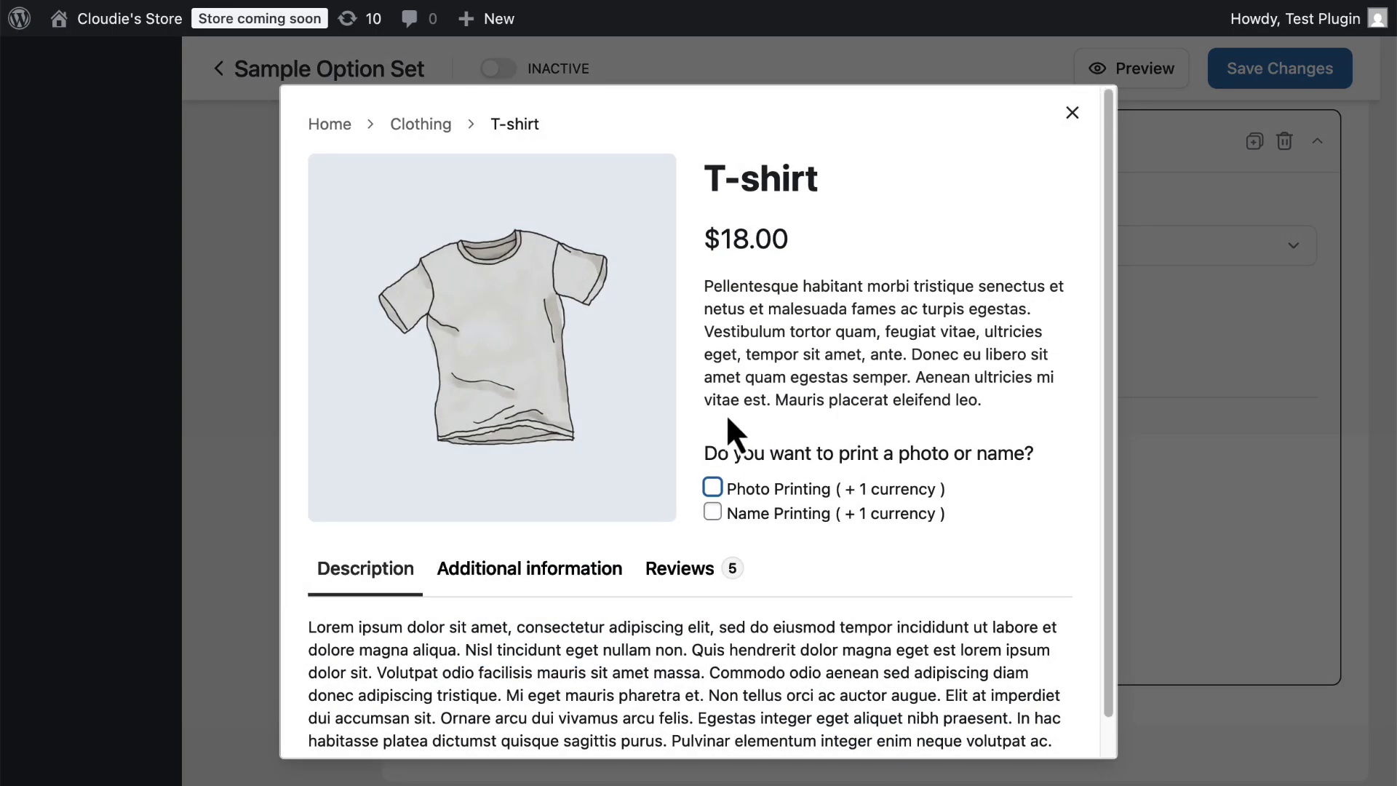
pyautogui.click(712, 487)
pyautogui.scroll(-3, 805, 510)
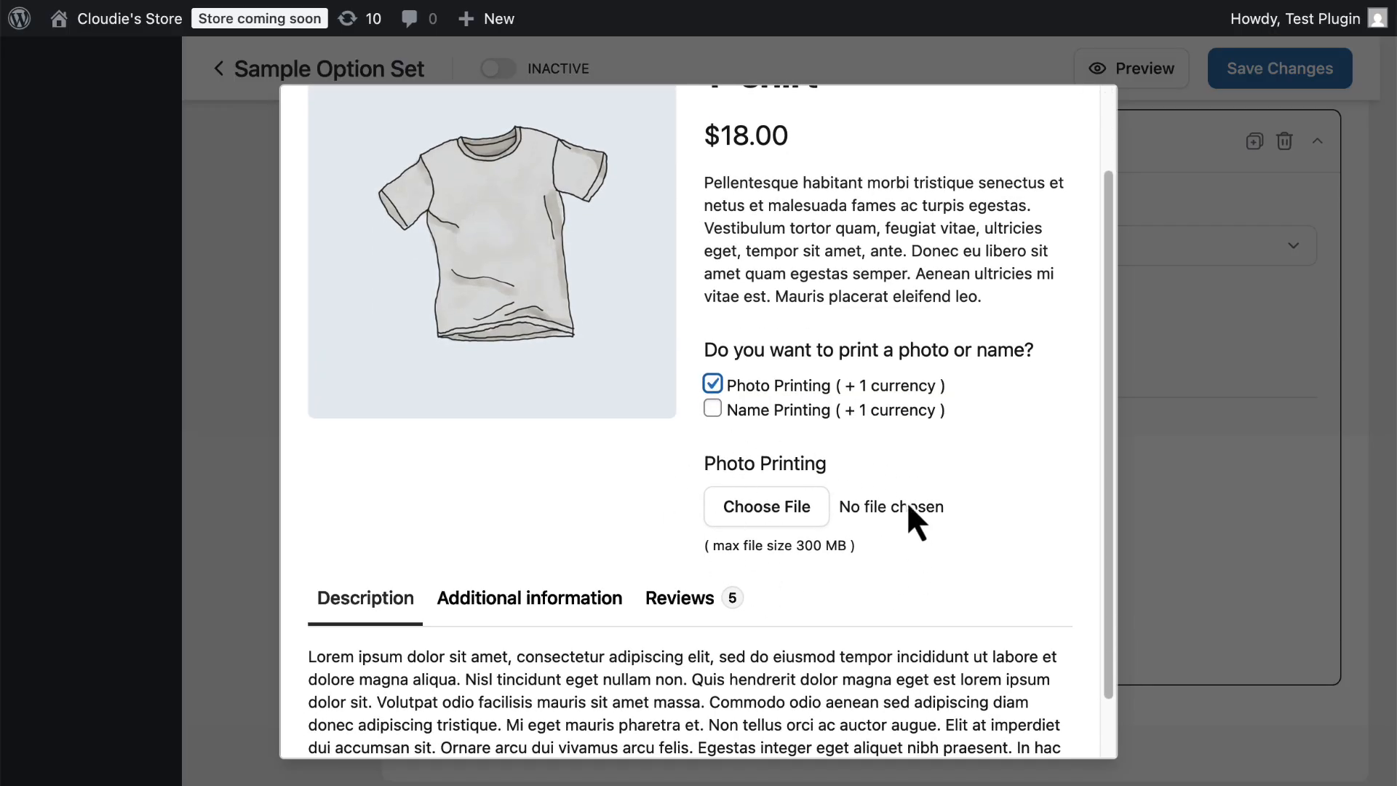
pyautogui.press('Escape')
# Expand the next option and rename it Name Printing.
pyautogui.click(870, 737)
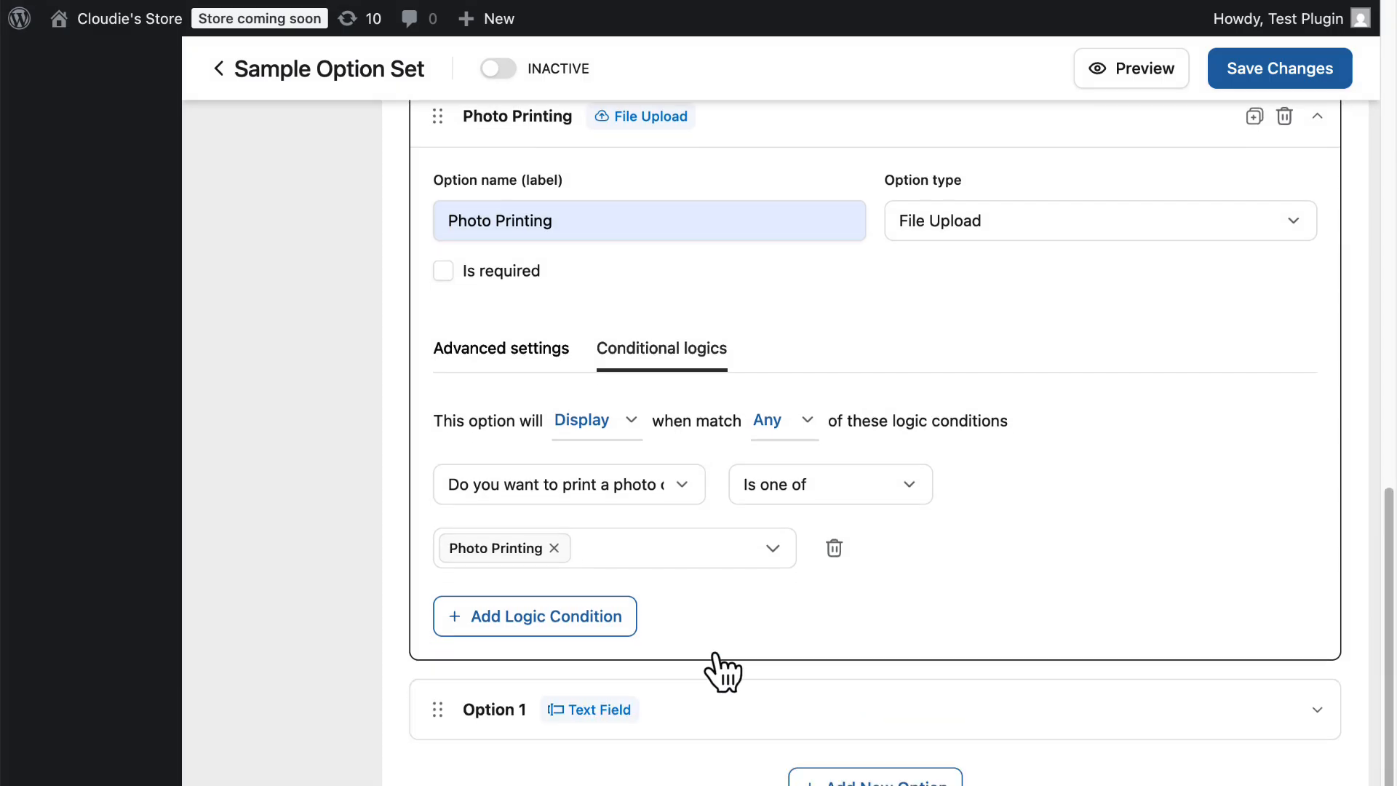
pyautogui.click(717, 655)
pyautogui.click(547, 486)
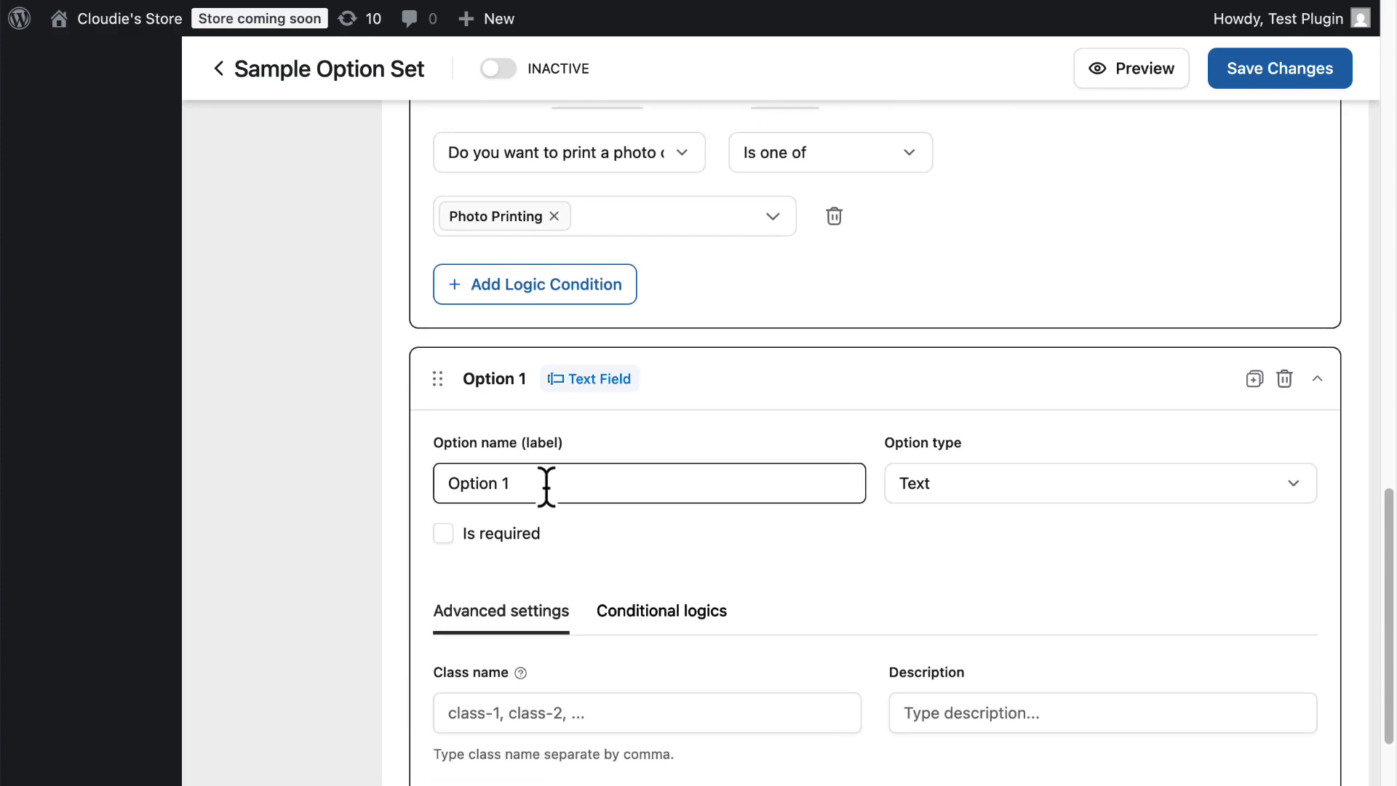
pyautogui.moveTo(546, 485); pyautogui.dragTo(406, 486)
pyautogui.press('BackSpace')
pyautogui.click(521, 483)
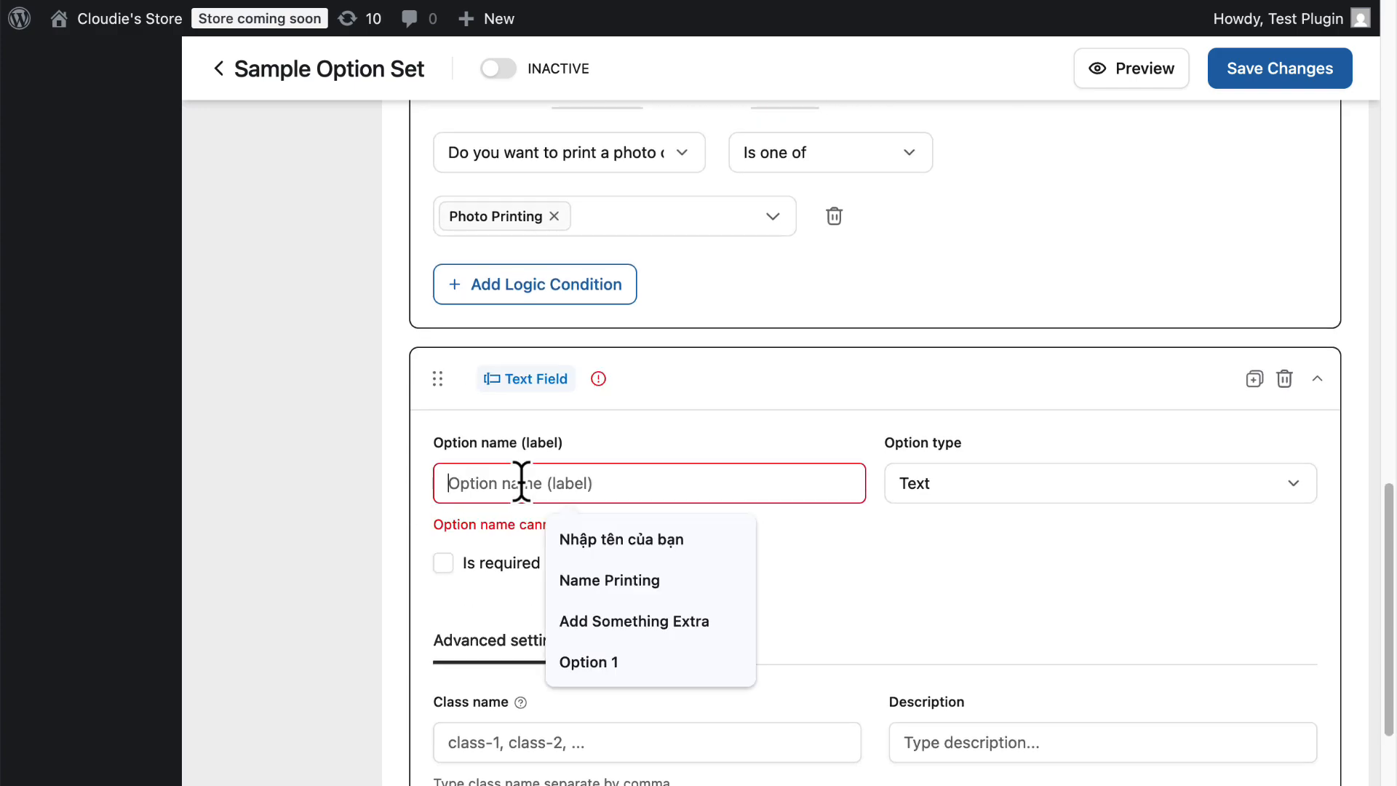
pyautogui.write('n')
pyautogui.click(656, 581)
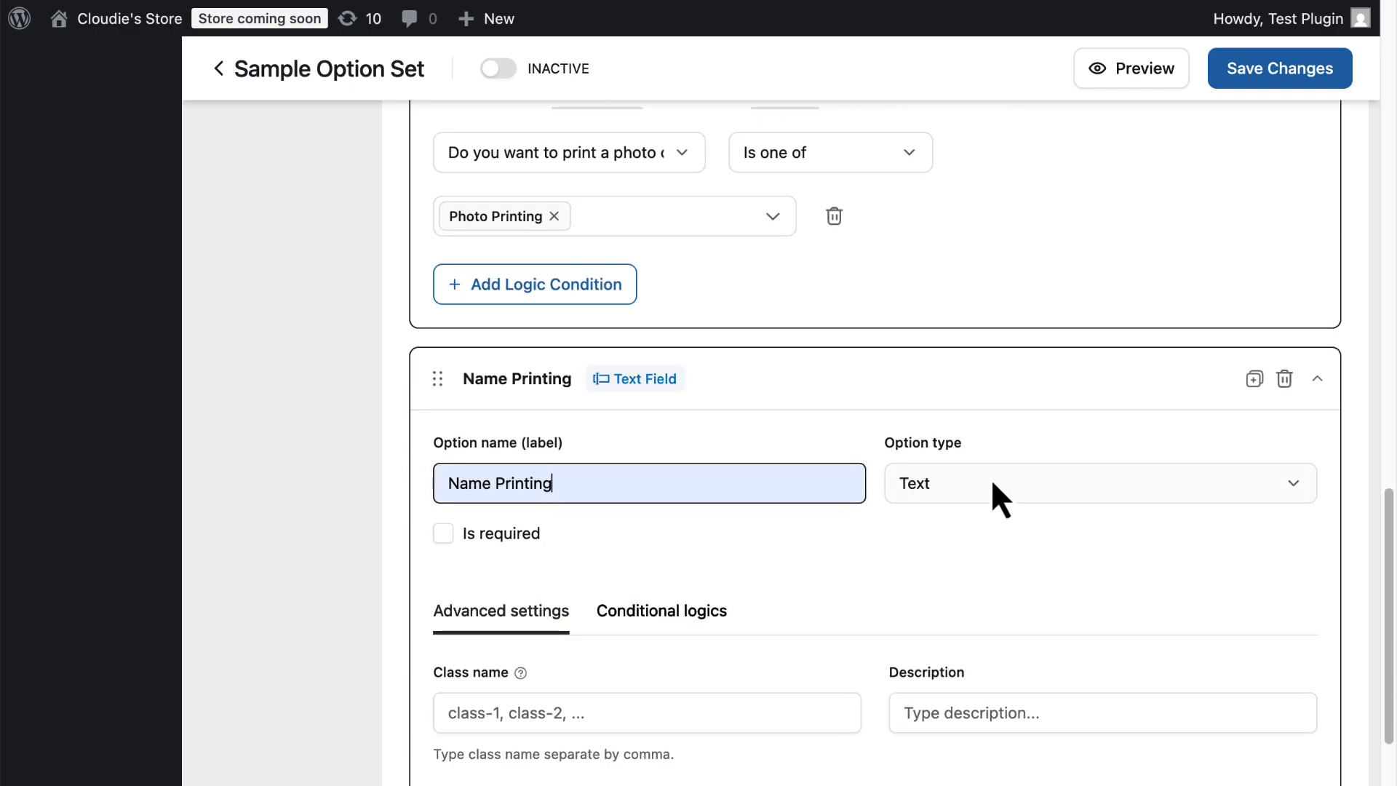
# Review the Name Printing text field's type, text format and character limit settings.
pyautogui.scroll(-3, 987, 474)
pyautogui.click(1005, 324)
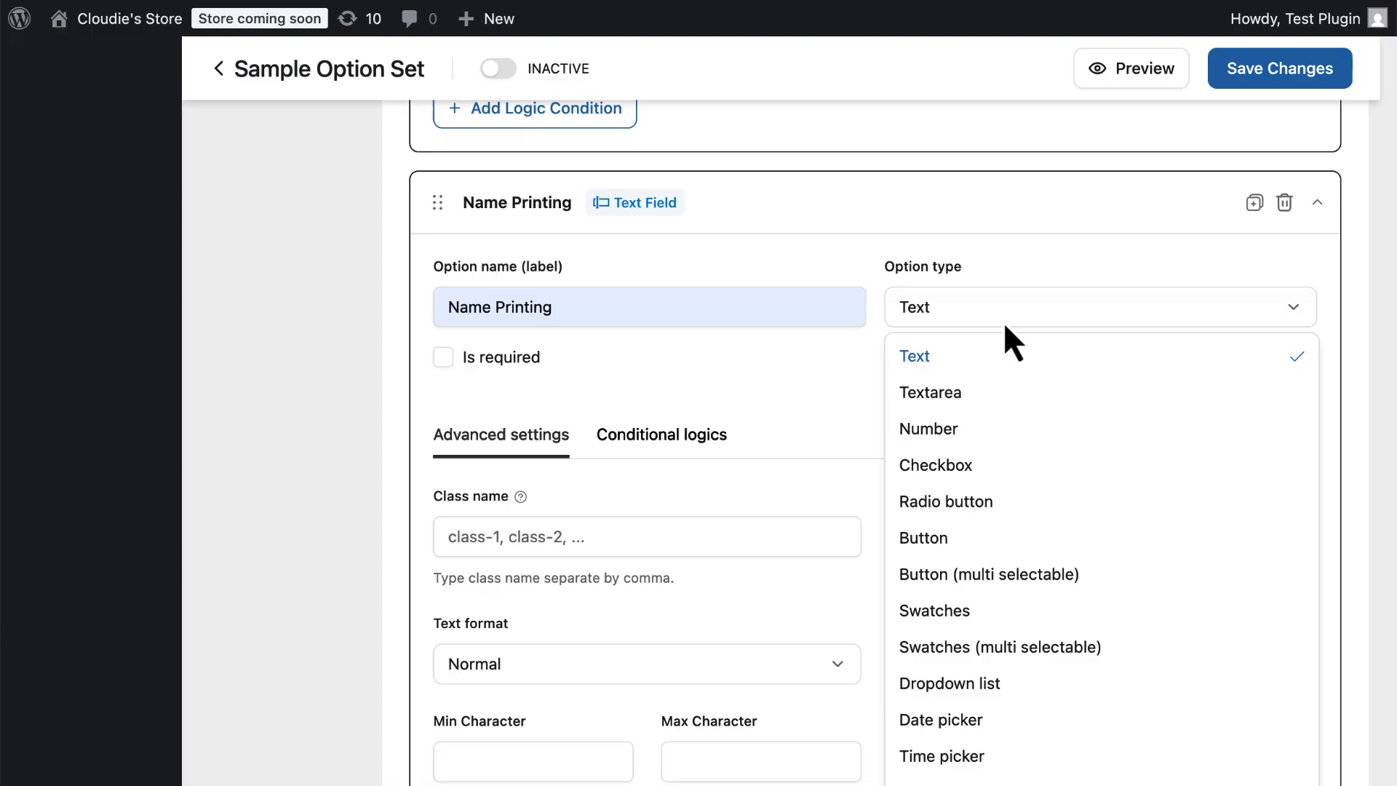
pyautogui.click(952, 367)
pyautogui.scroll(-2, 890, 377)
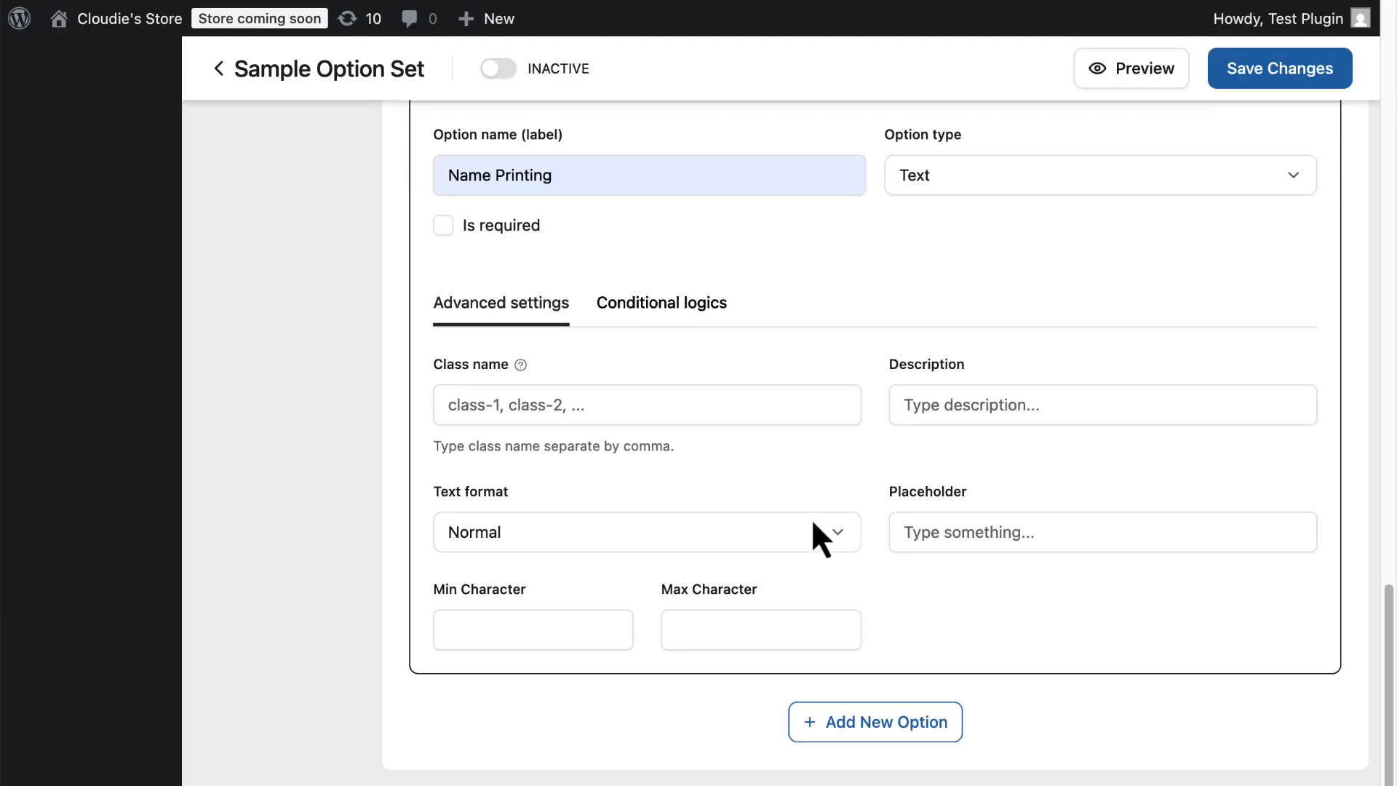
pyautogui.click(1003, 530)
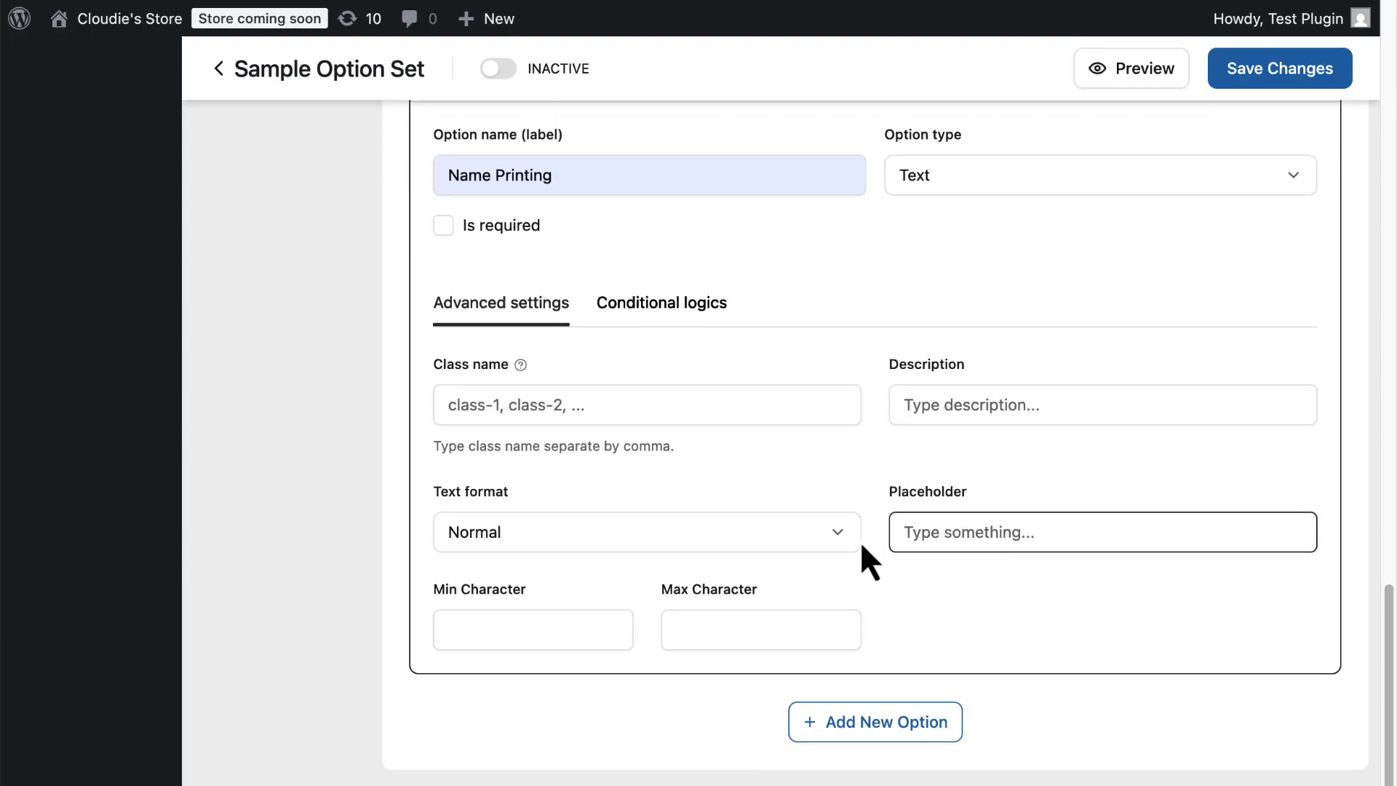
pyautogui.click(728, 542)
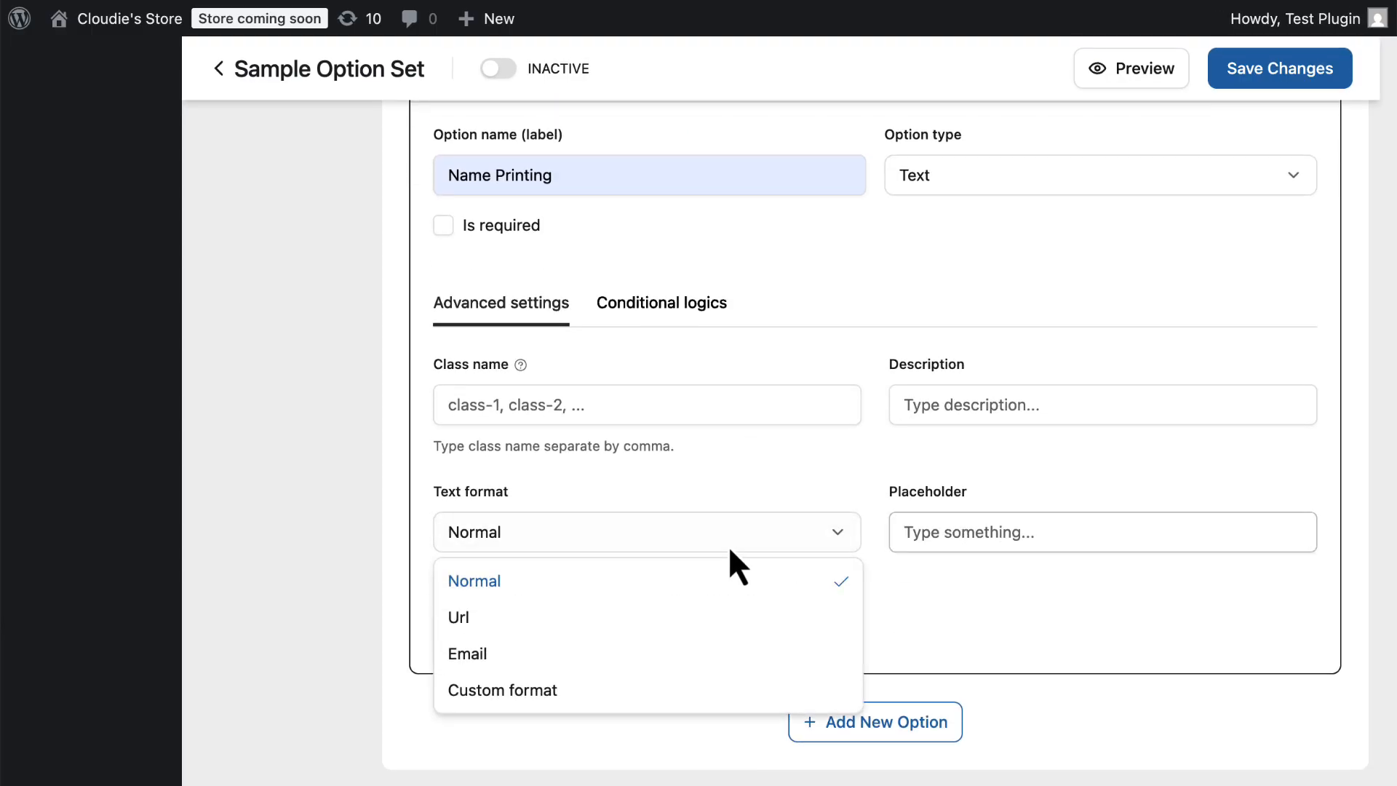
pyautogui.click(805, 530)
pyautogui.click(571, 636)
pyautogui.click(736, 636)
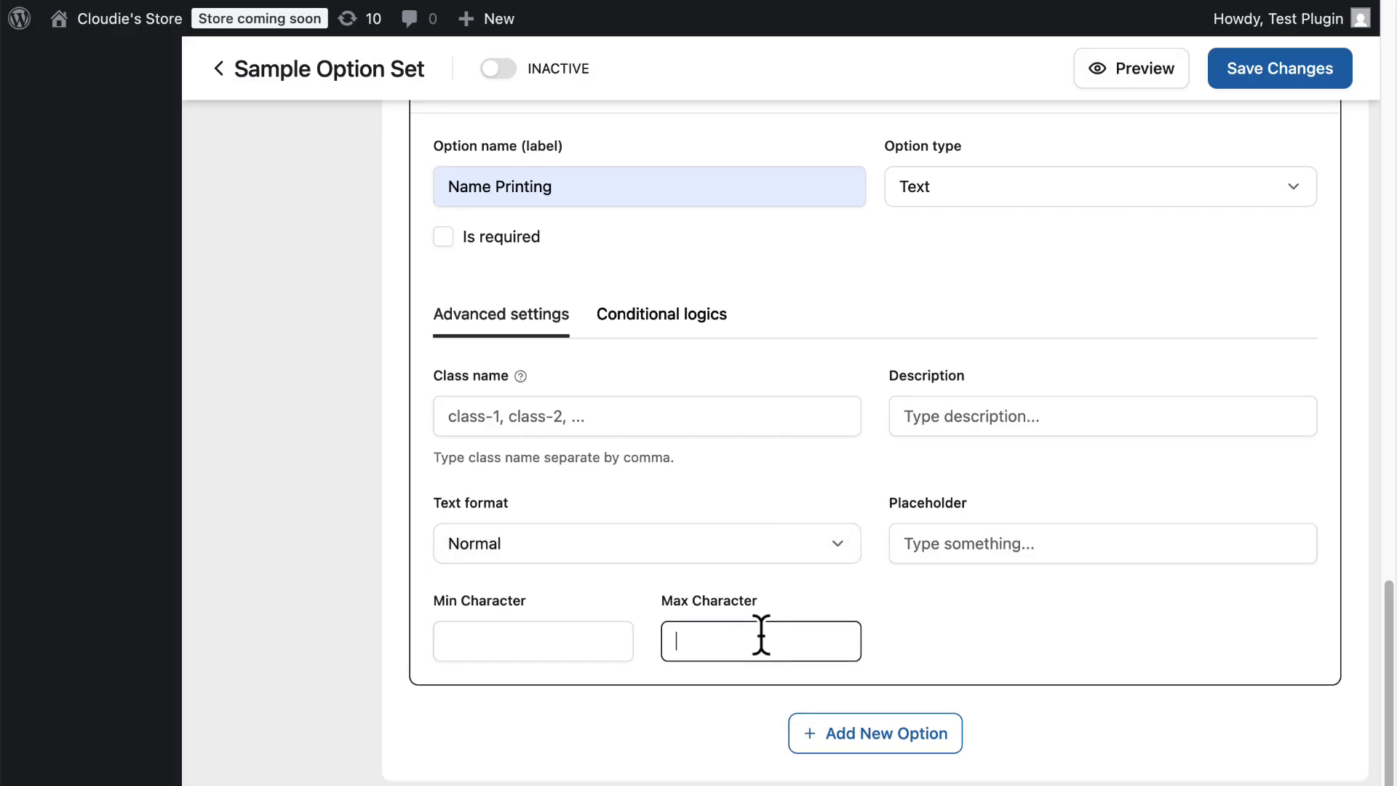
# Add a logic condition to Name Printing so it displays when the print question is one of Name Printing.
pyautogui.click(668, 324)
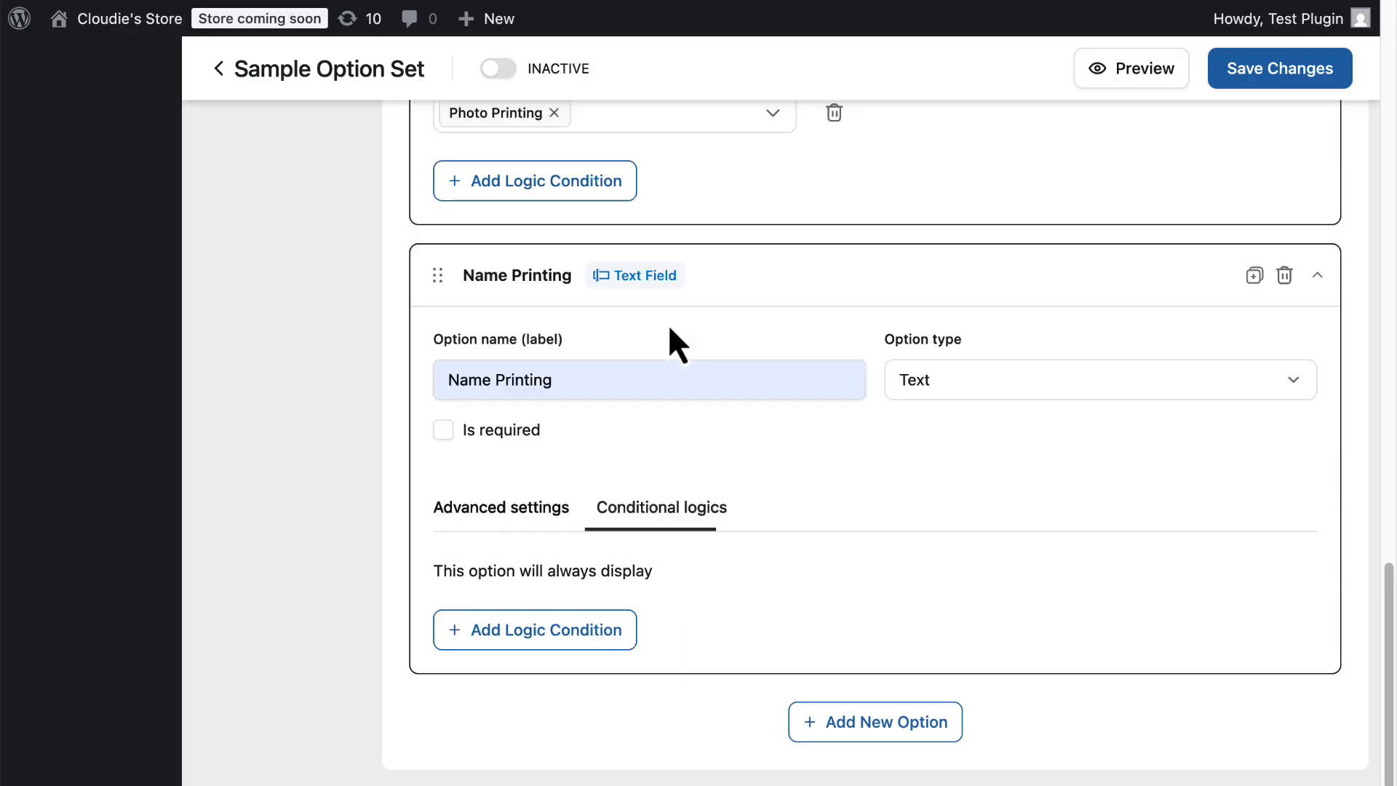
pyautogui.click(584, 632)
pyautogui.scroll(-2, 728, 568)
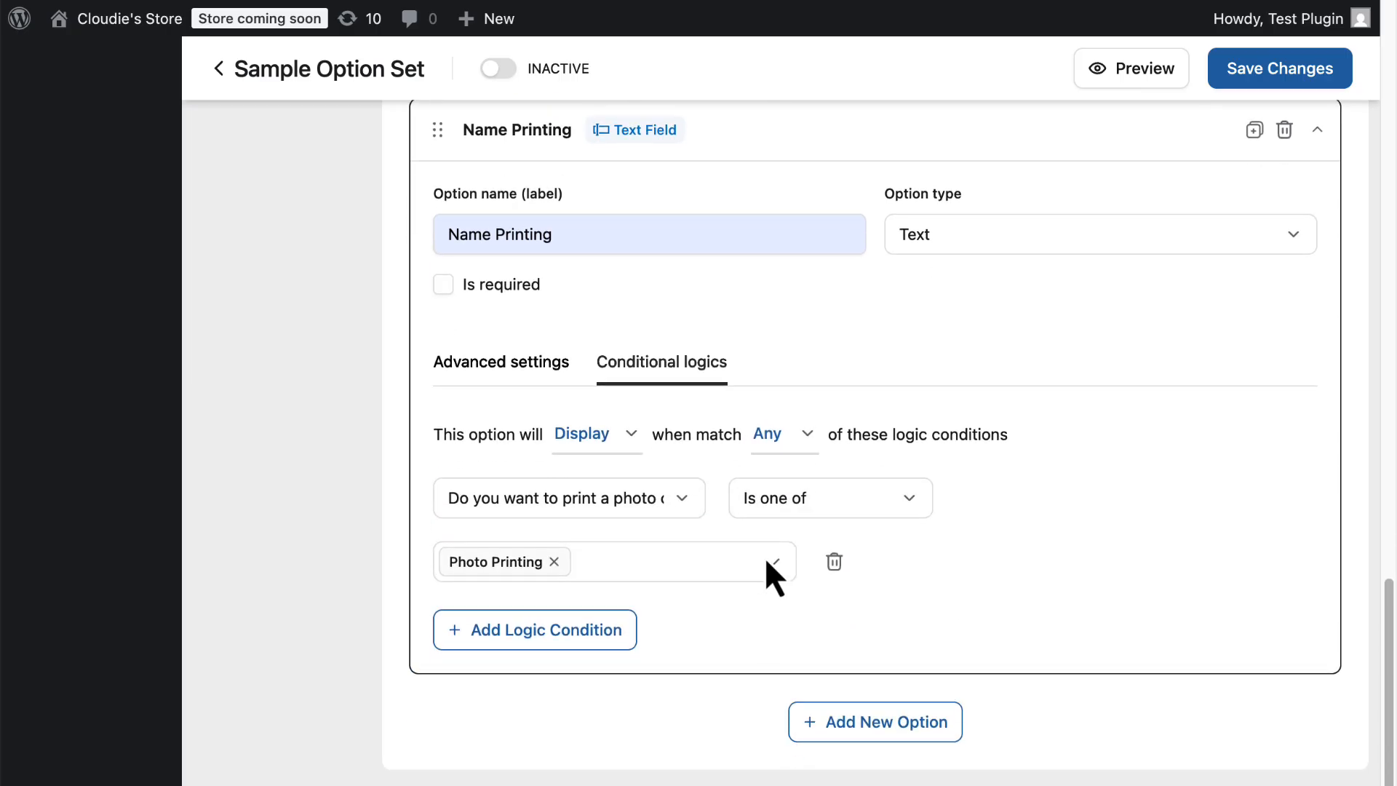
pyautogui.click(553, 561)
pyautogui.click(609, 567)
pyautogui.click(521, 691)
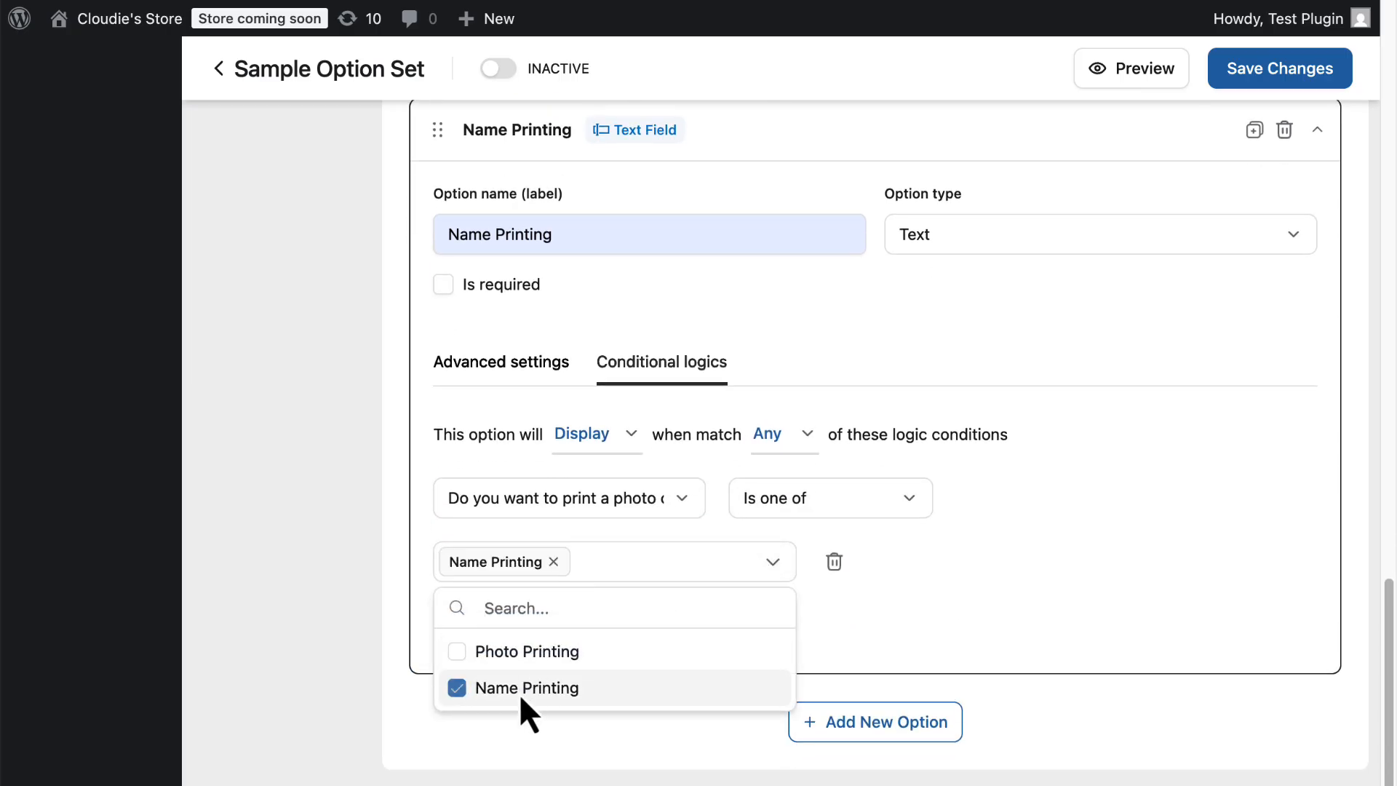
pyautogui.click(908, 627)
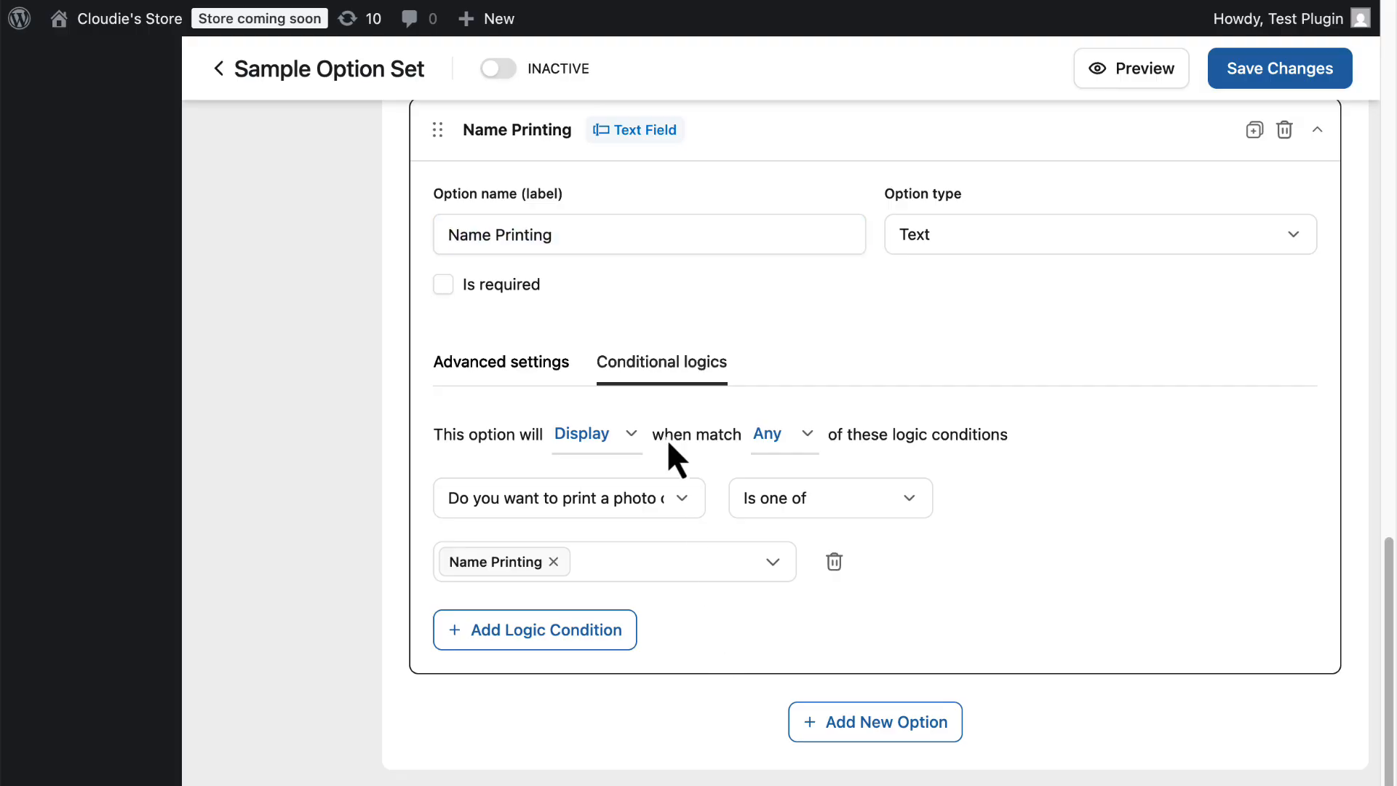
# Activate the option set and save the changes.
pyautogui.click(502, 70)
pyautogui.click(1270, 78)
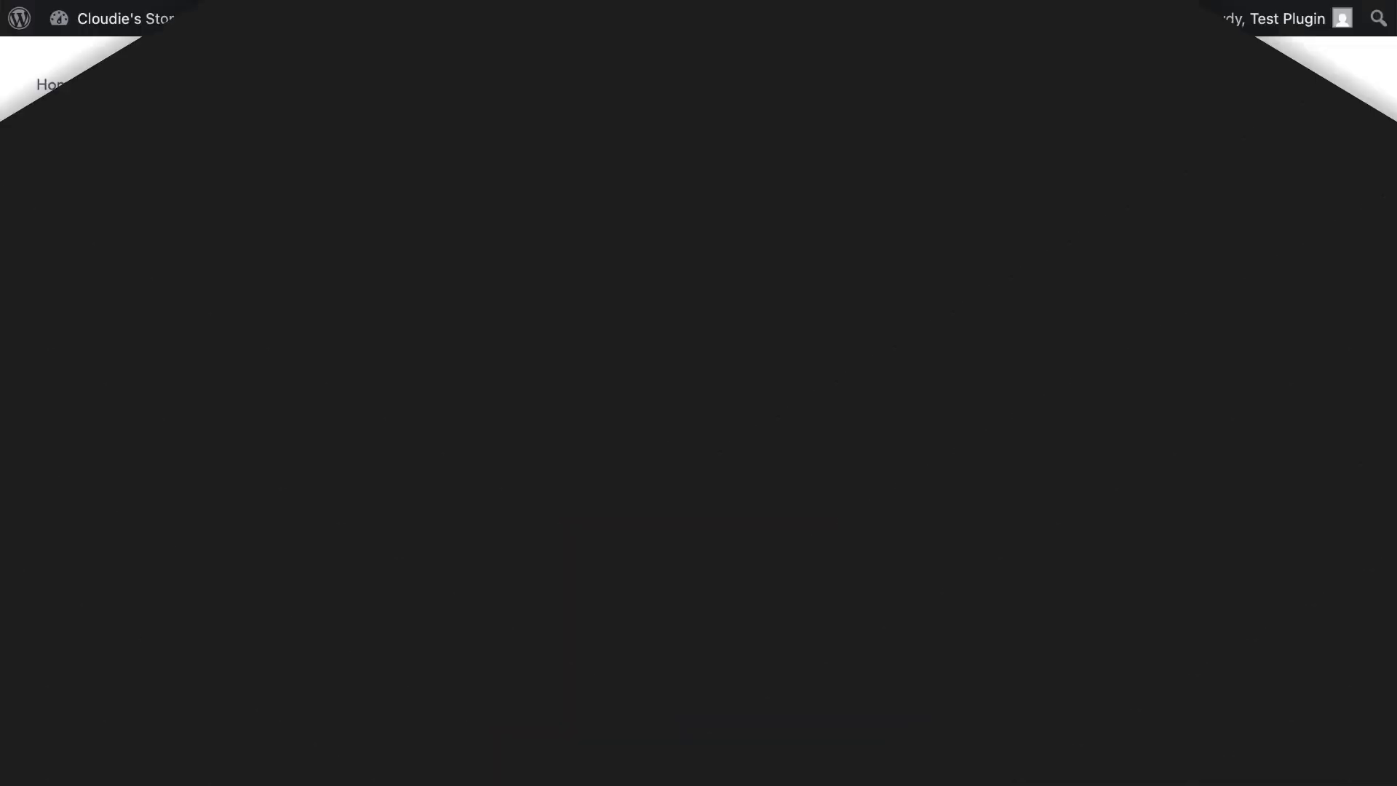
# Test the phone case product page by ticking the Photo Printing and Name Printing checkboxes.
pyautogui.scroll(-8, 798, 306)
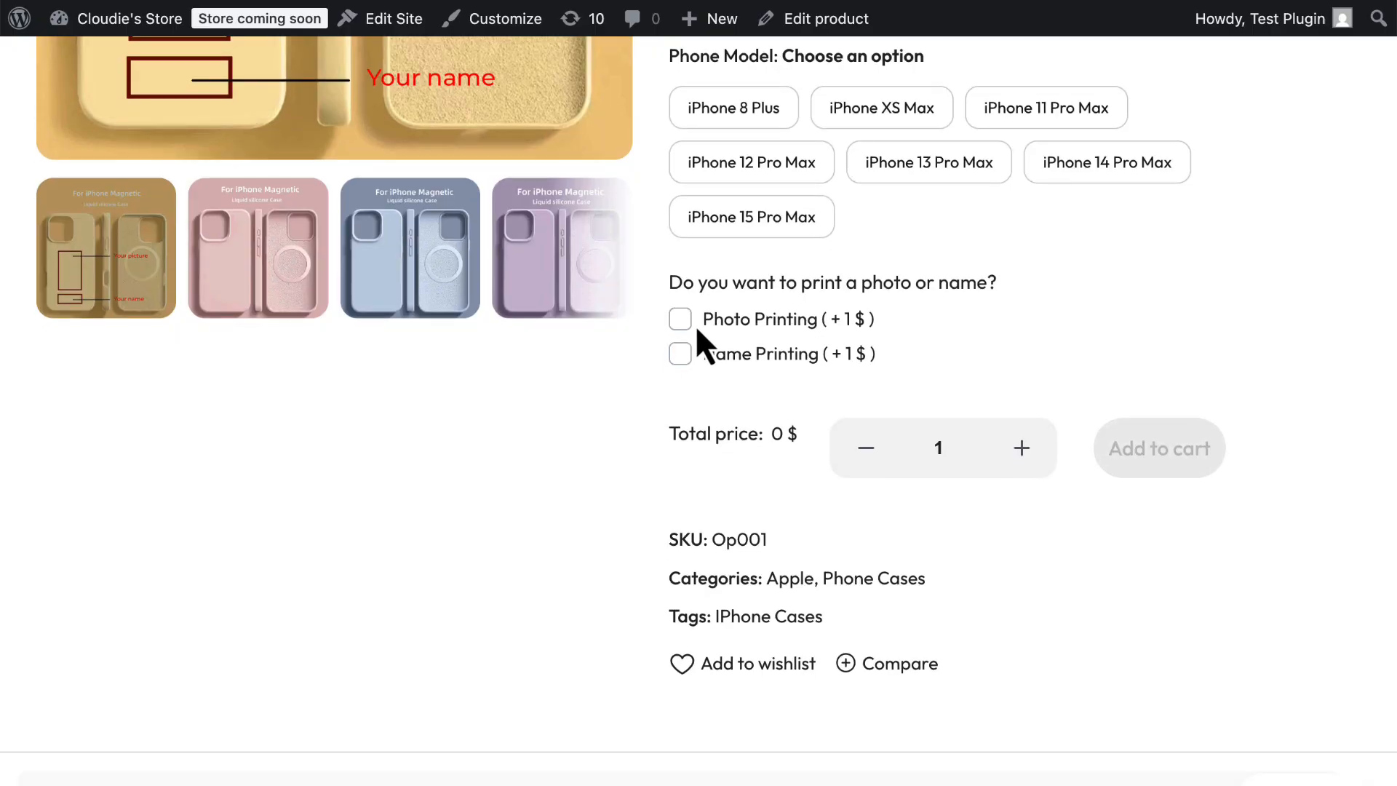
pyautogui.click(683, 321)
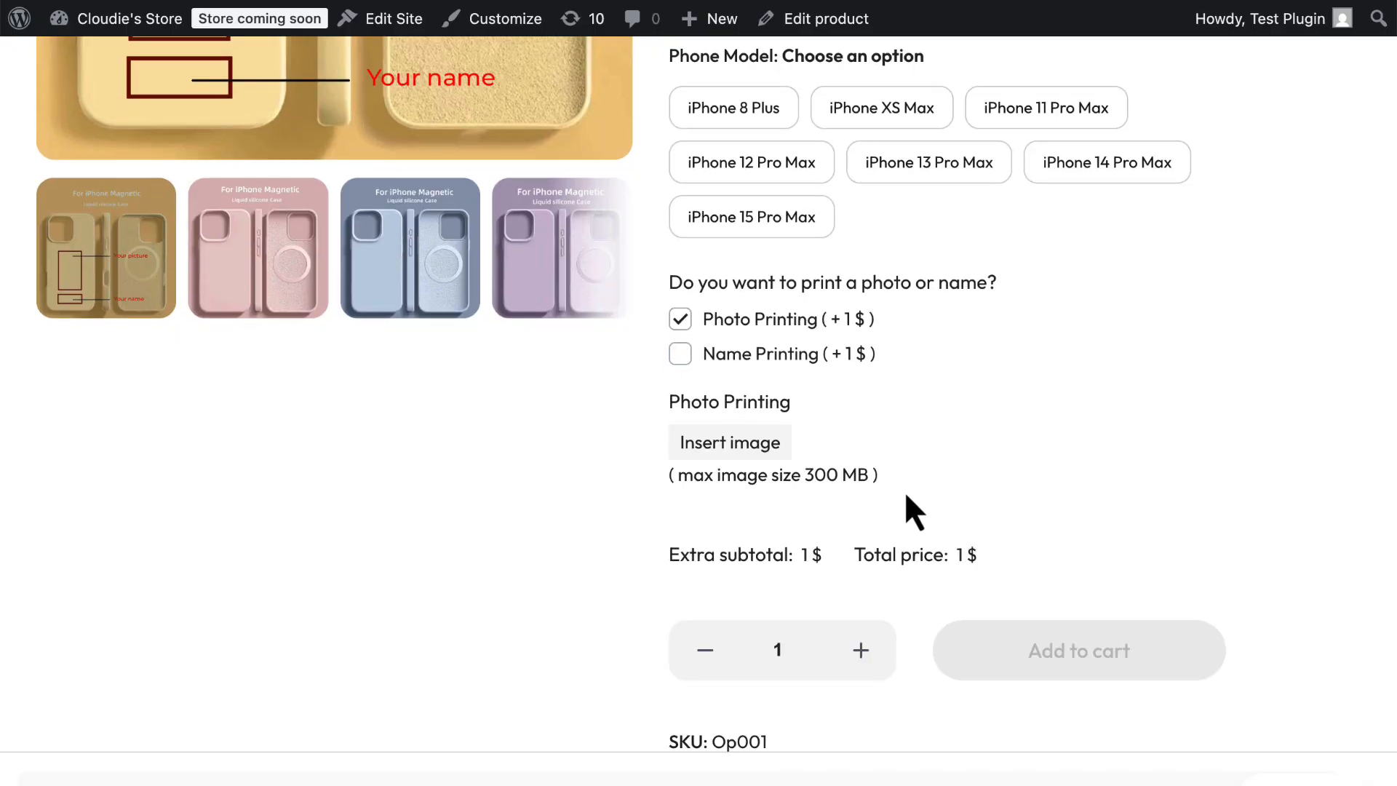
pyautogui.click(679, 355)
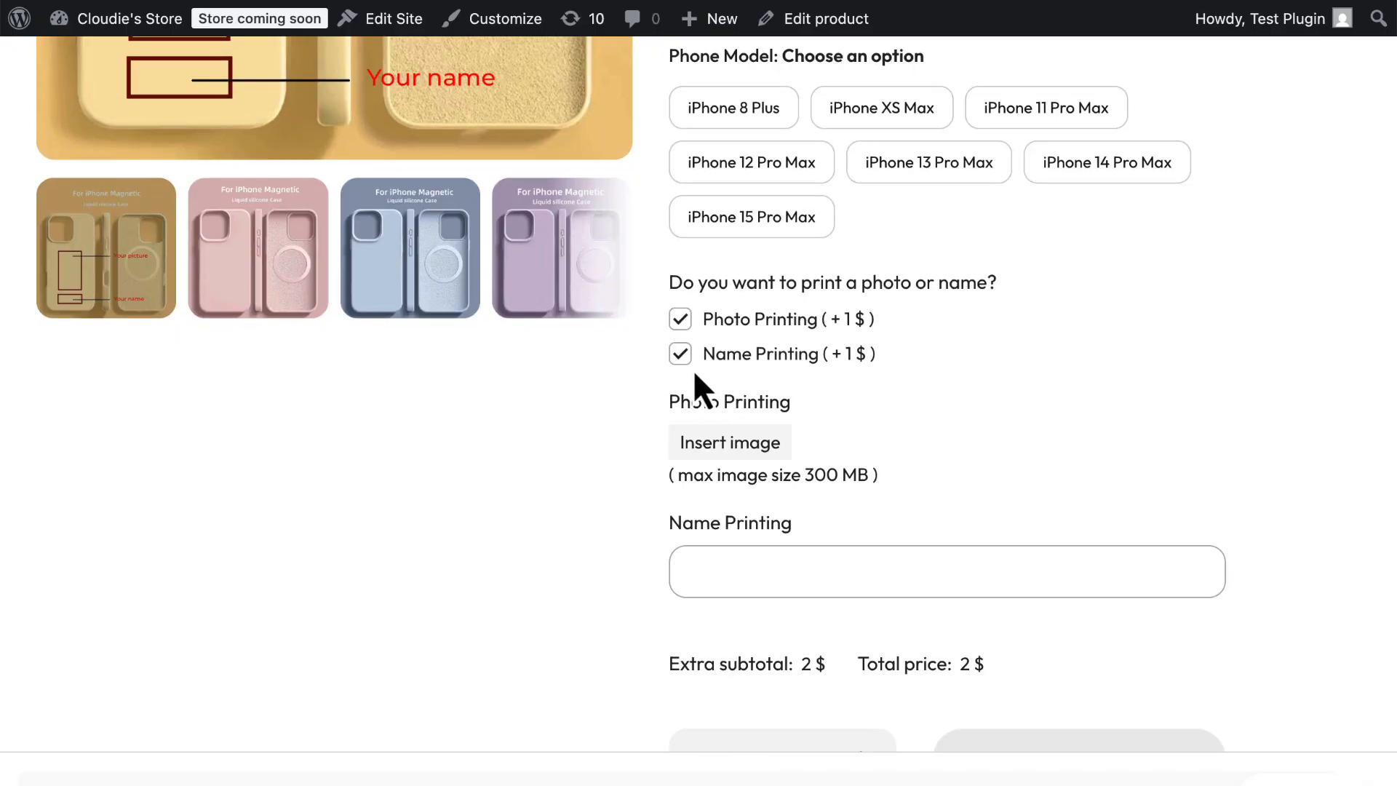